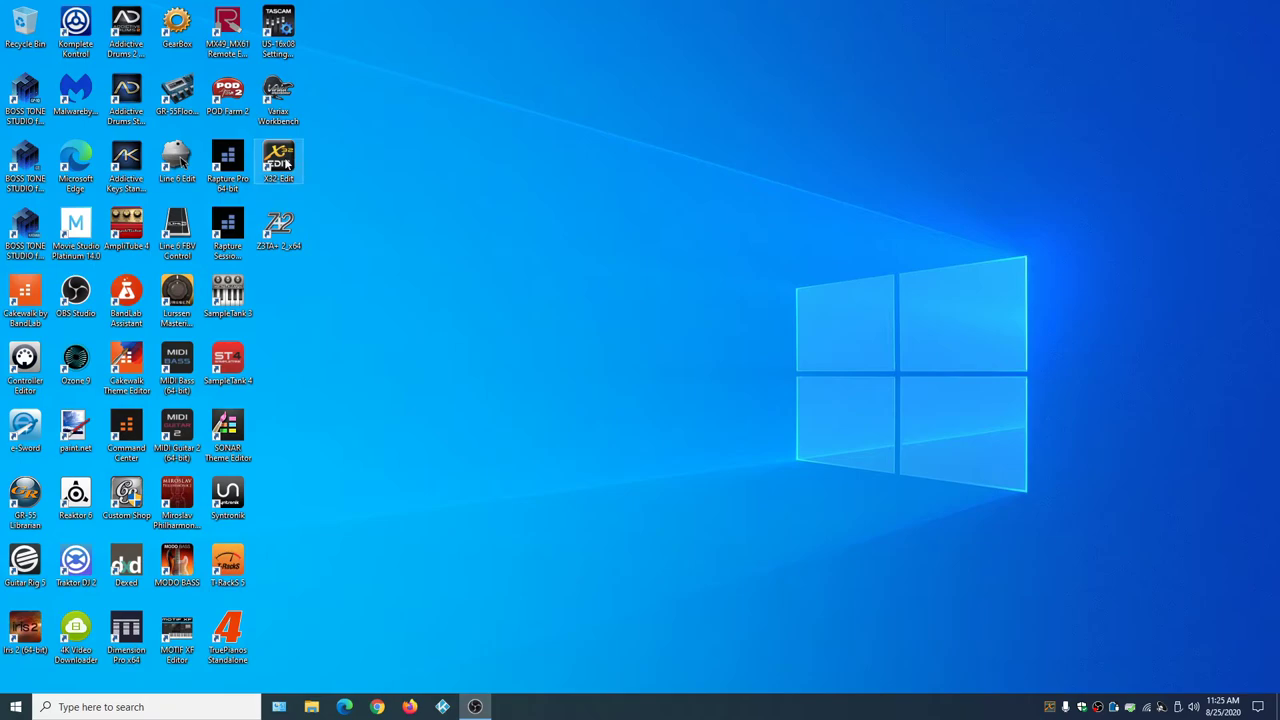
Step: Launch X32 Edit, connect to the X32P mixer and synchronize the settings from mixer to PC
double_click(280, 160)
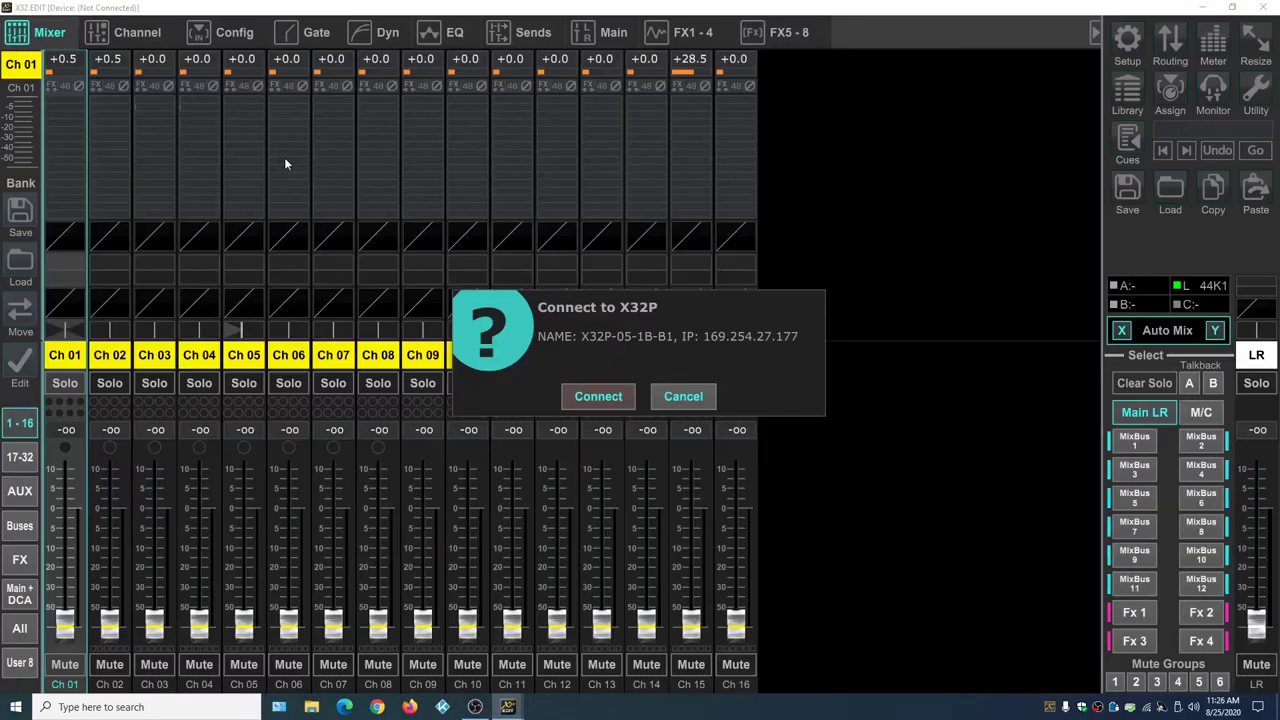
left_click(600, 398)
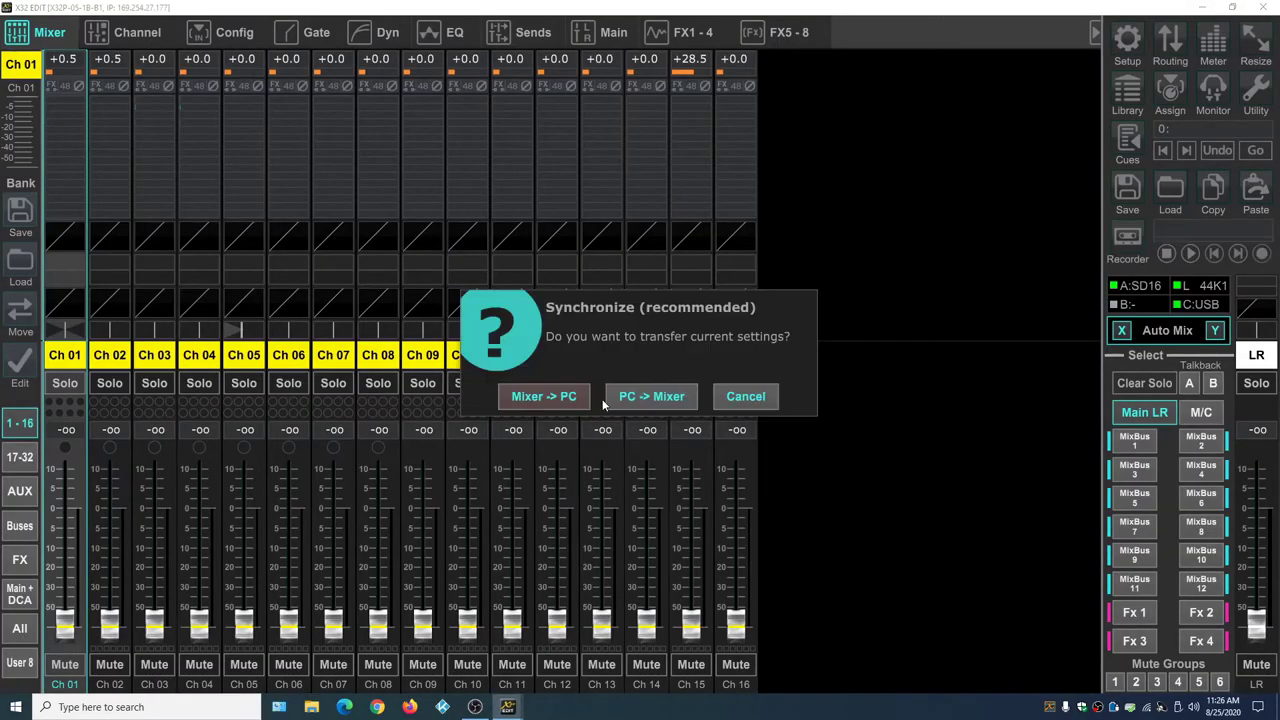
left_click(536, 398)
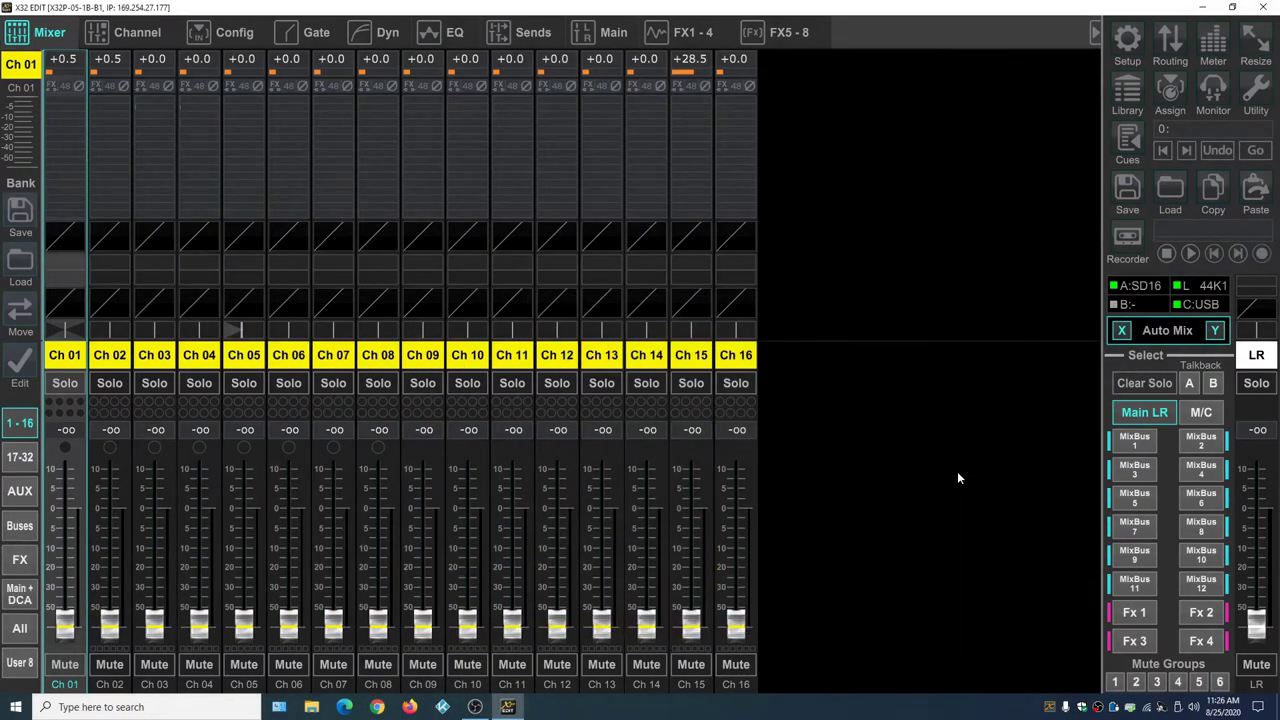
Step: Review the mixer's connection and sample rate setup, and set the X-USB card configuration to 32in / 8out
left_click(1128, 42)
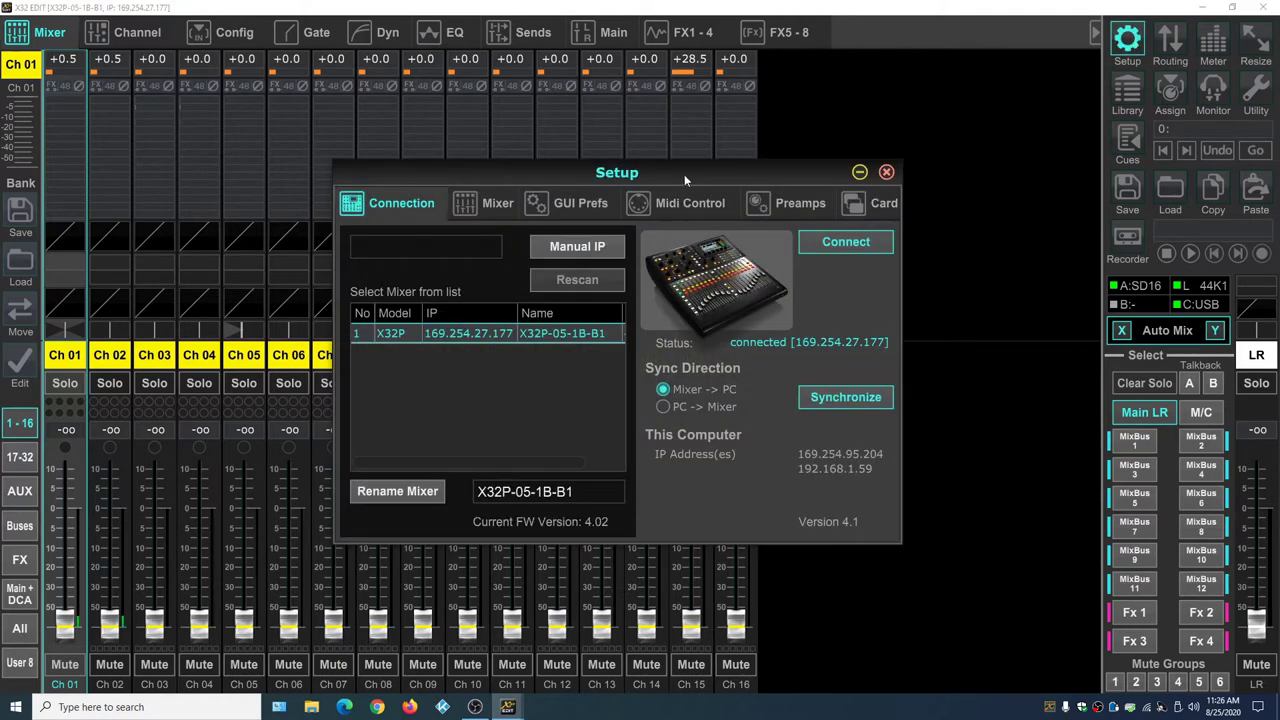
left_click_drag(684, 174, 548, 164)
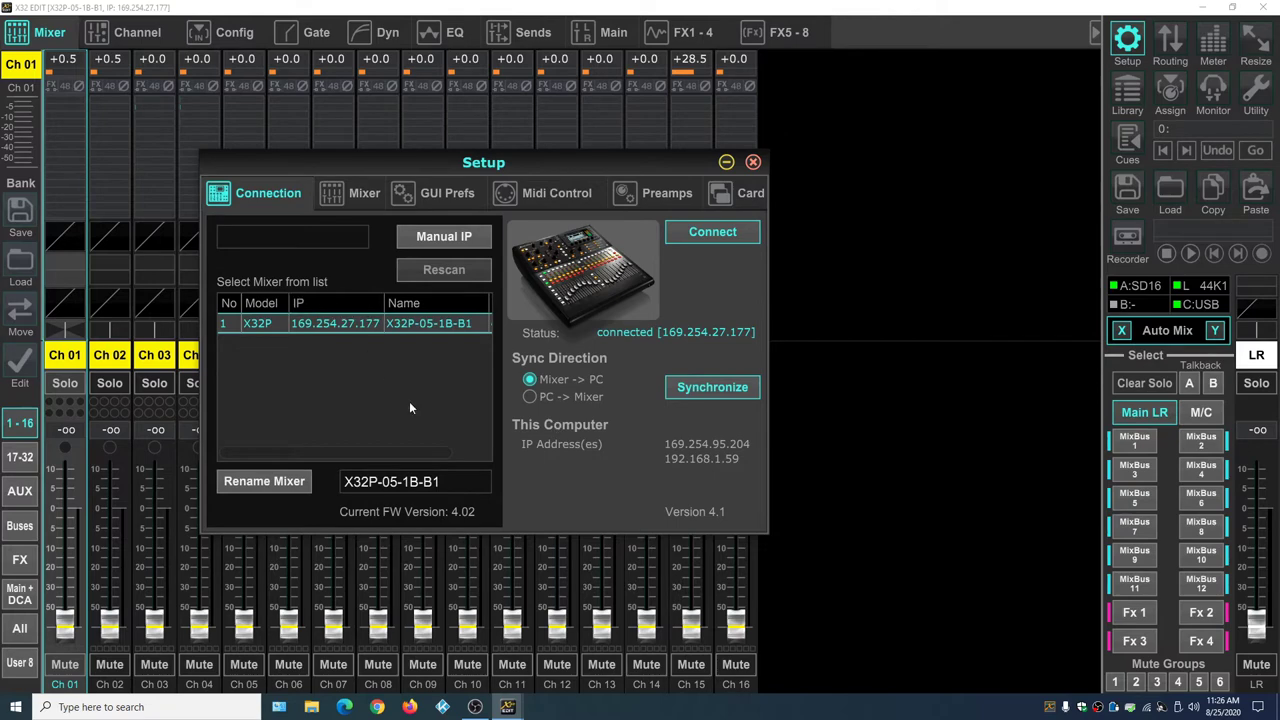
left_click(364, 193)
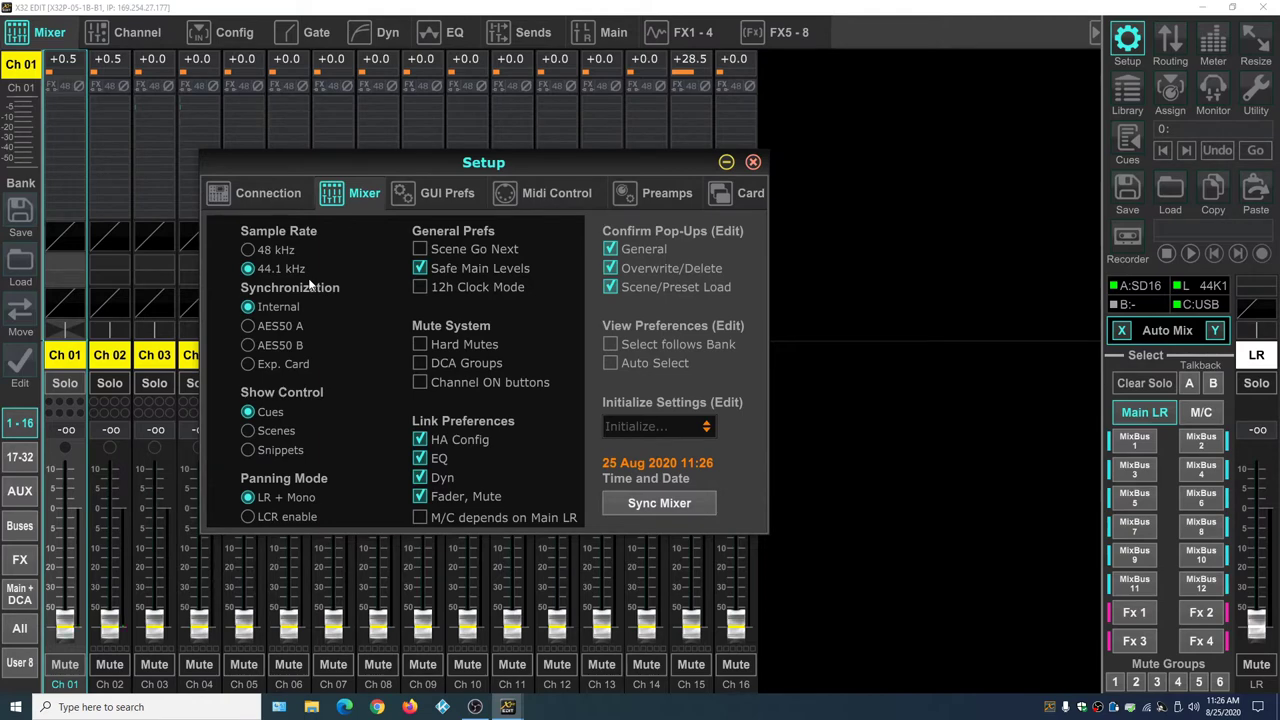
left_click(750, 194)
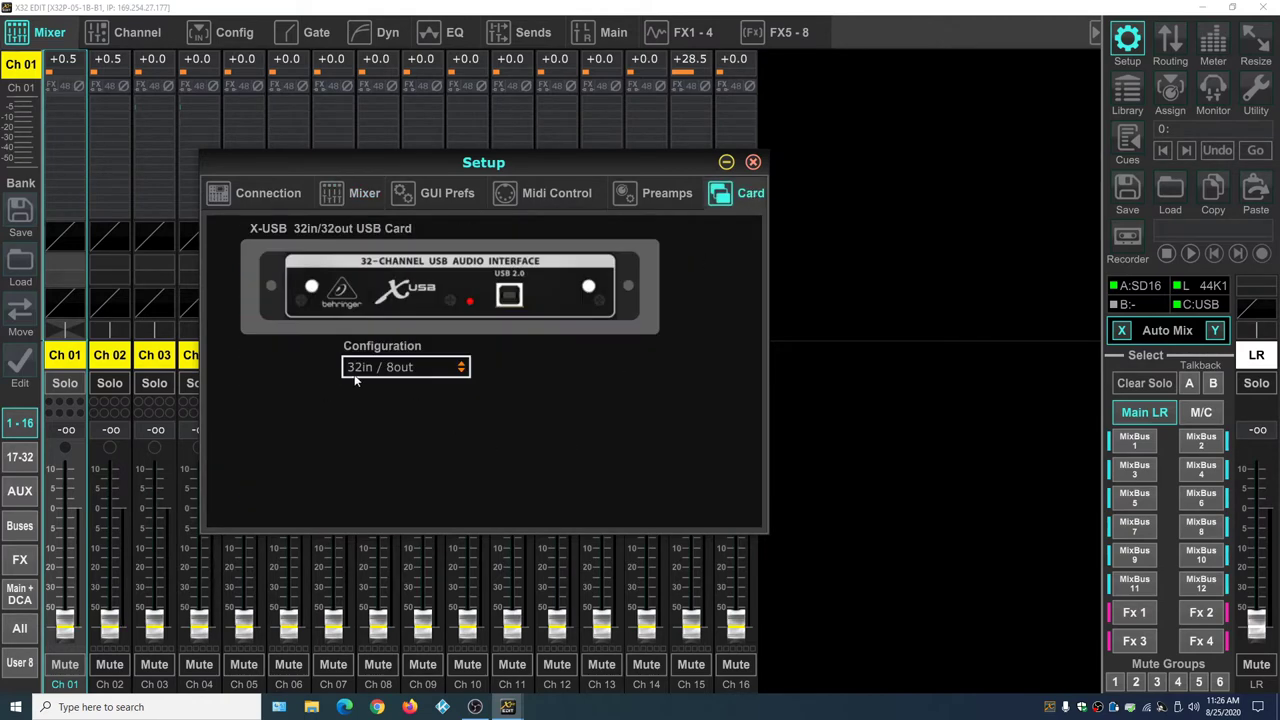
left_click(438, 372)
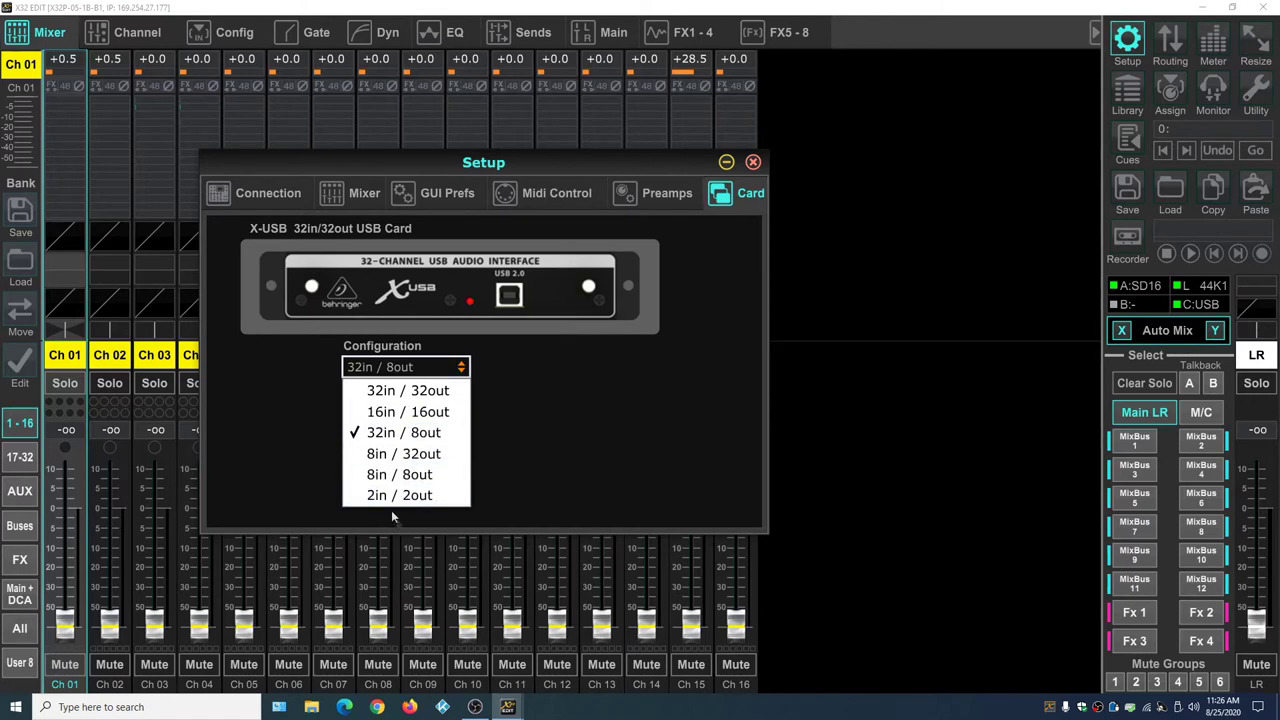
left_click(372, 440)
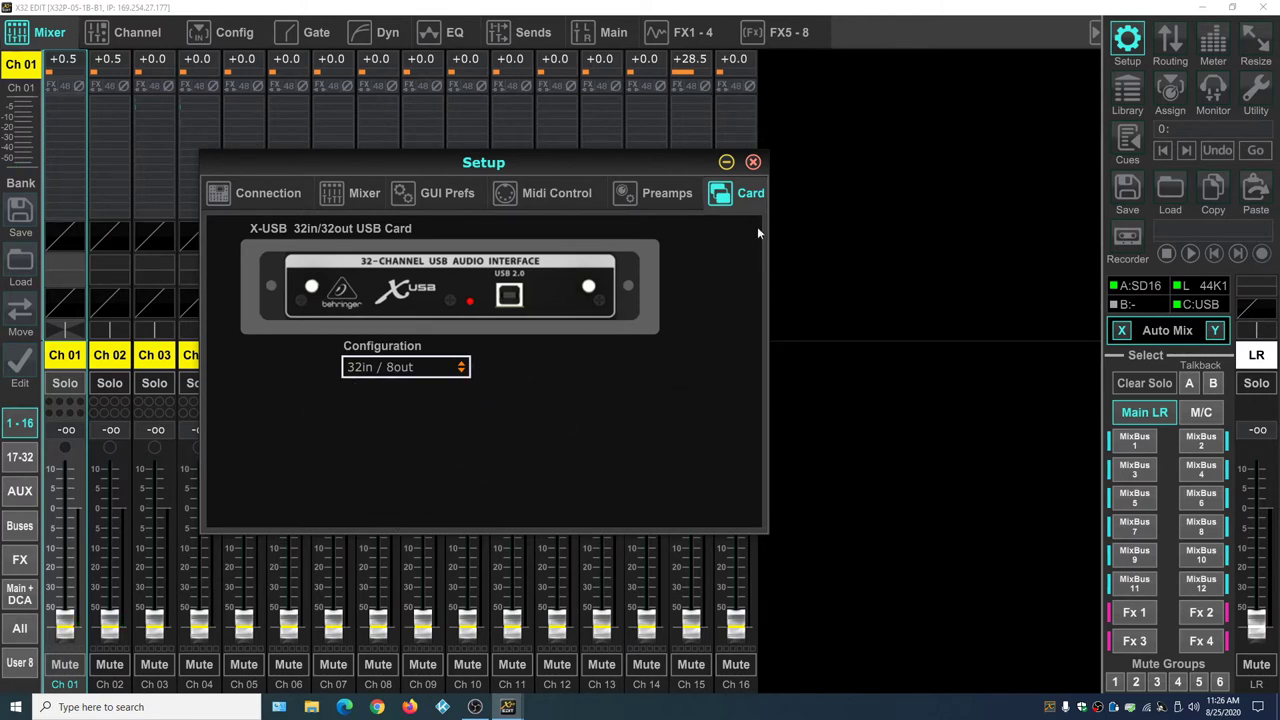
left_click(753, 163)
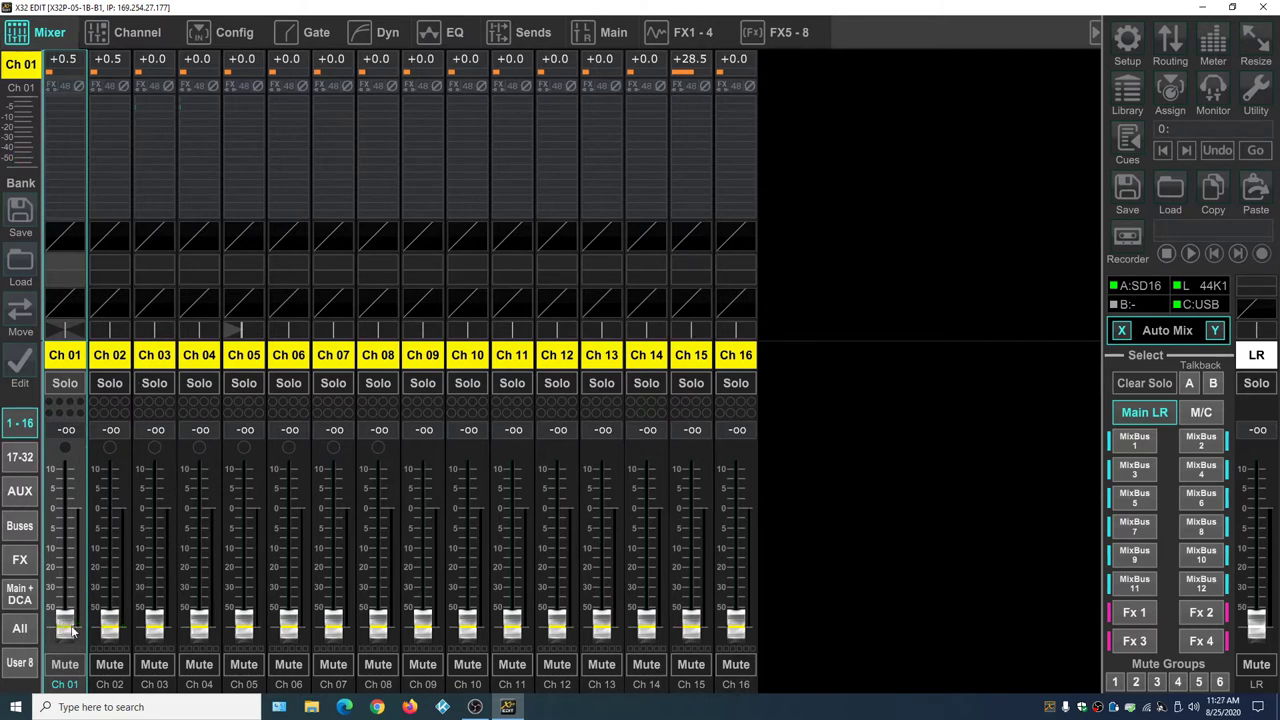
Step: Raise the Ch 01 and Ch 02 faders to about -9 dB and the main LR fader to about -15.5 dB
left_click_drag(66, 624, 68, 540)
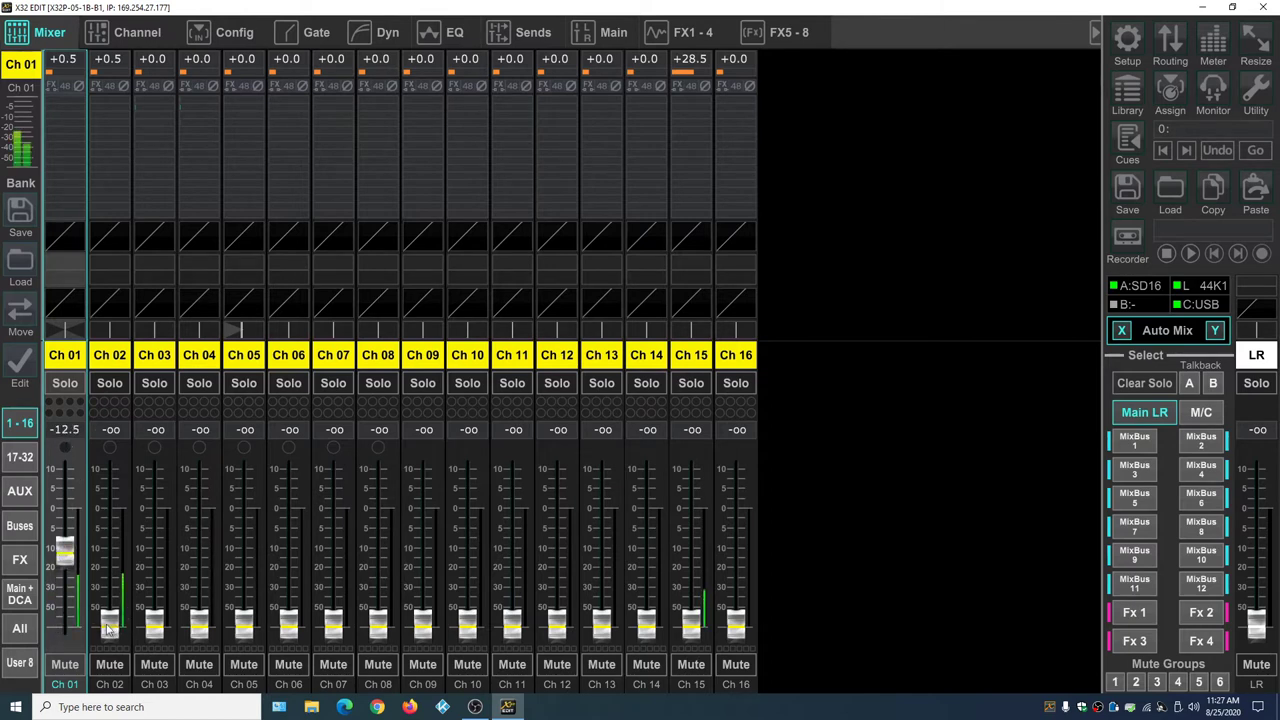
left_click_drag(110, 622, 115, 497)
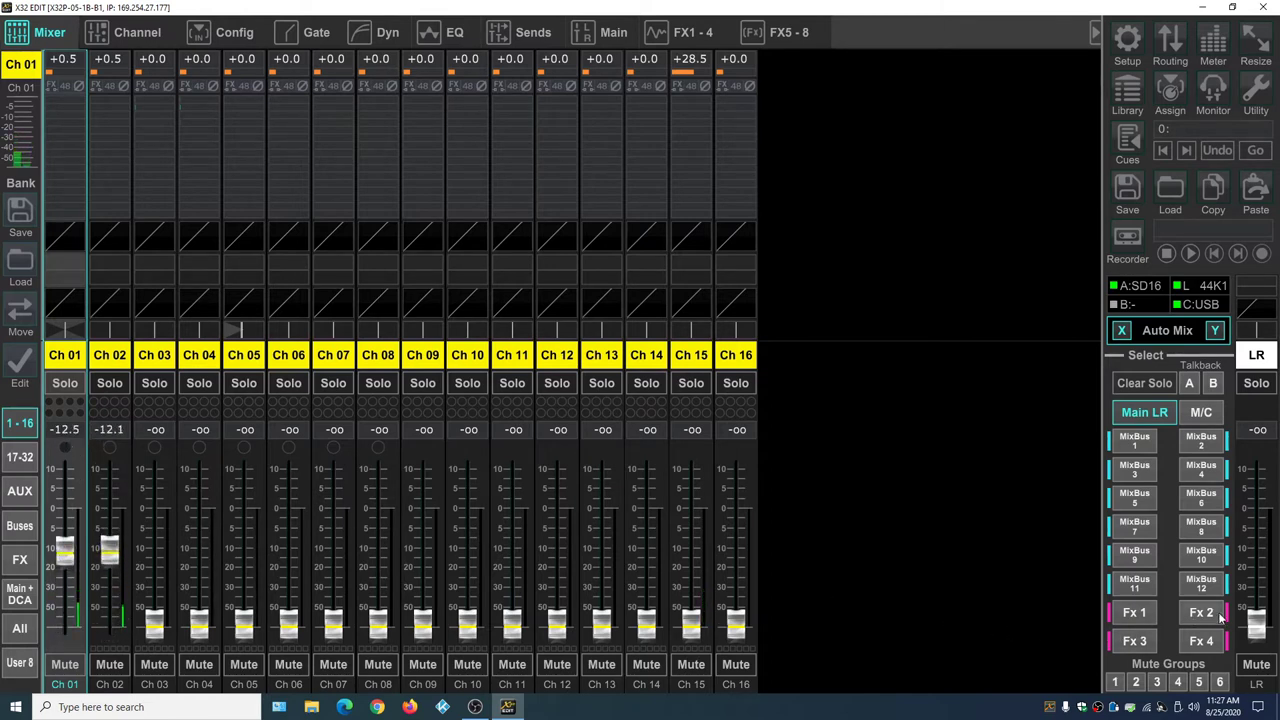
left_click_drag(1253, 625, 1259, 467)
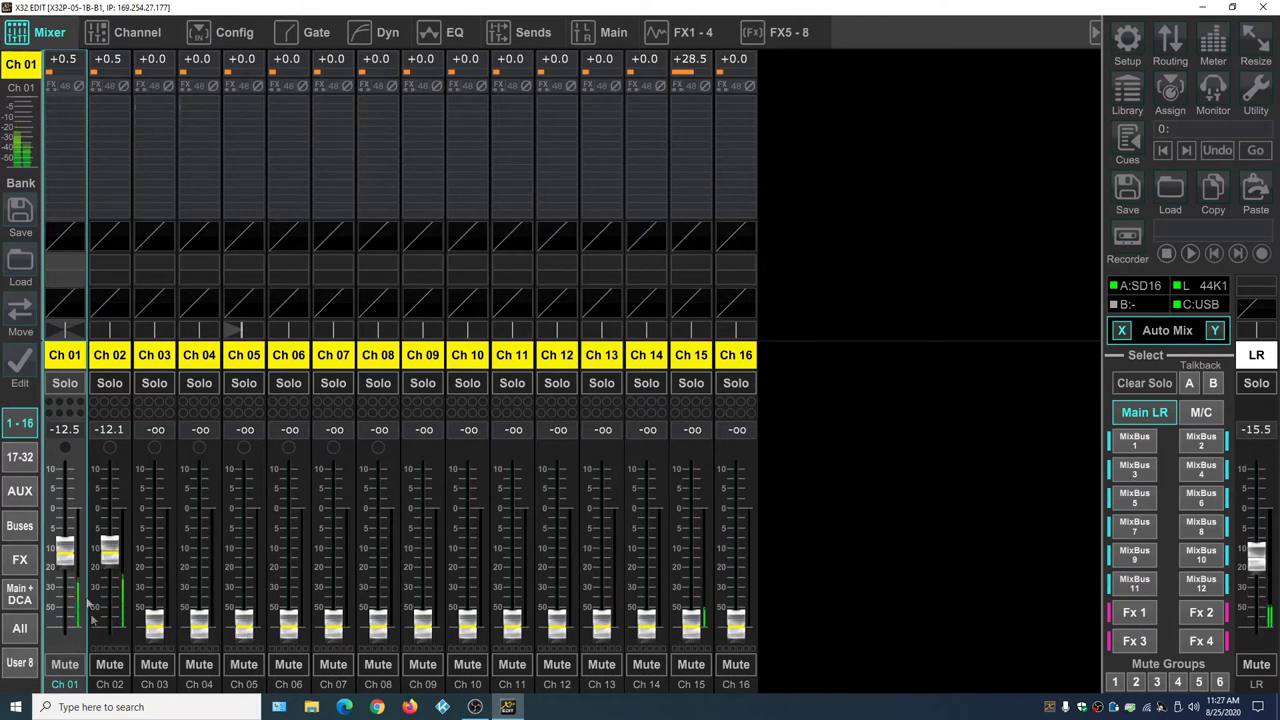
left_click_drag(62, 555, 110, 542)
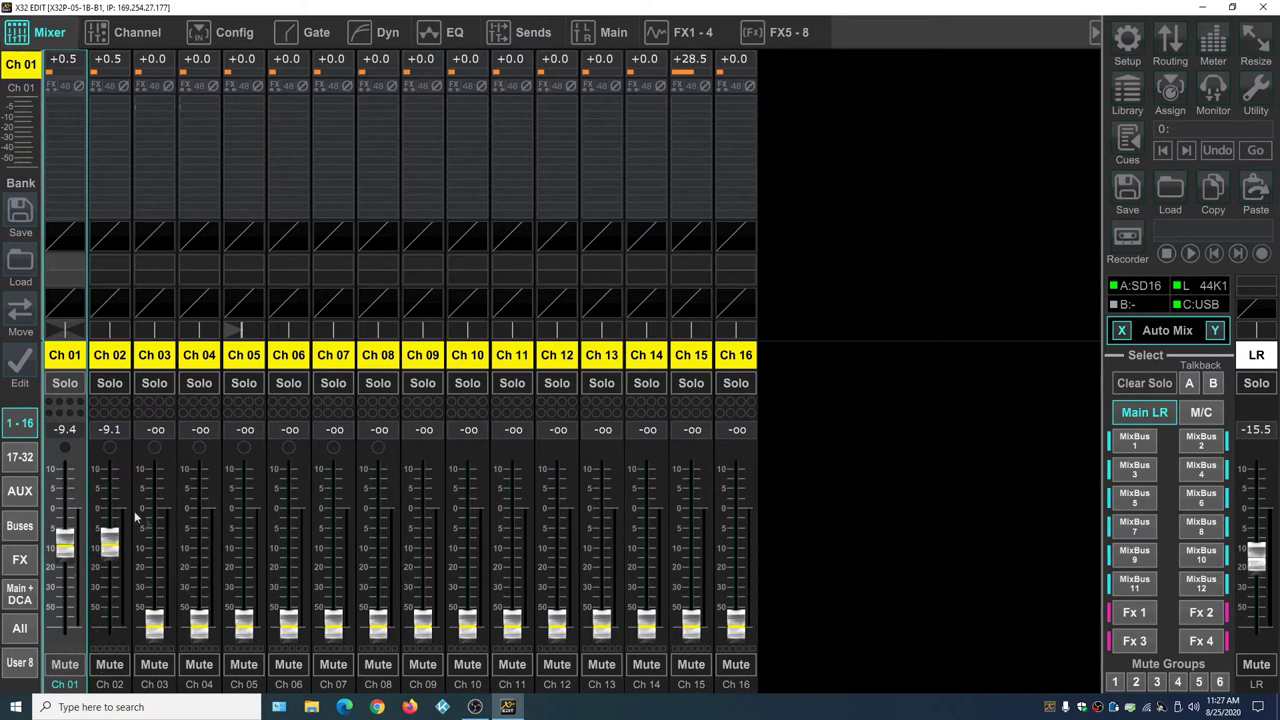
Step: Stereo link Ch 01 with Ch 02 in the Ch 01 input settings and accept the link
left_click(140, 33)
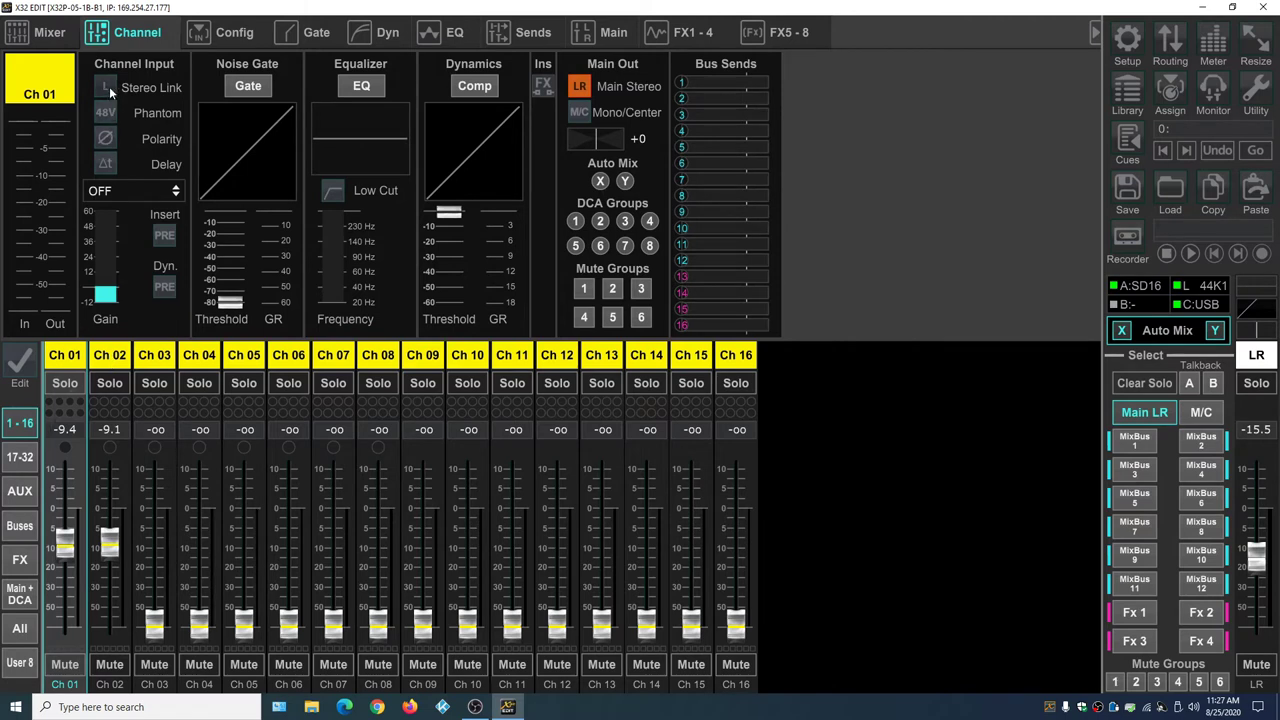
left_click(111, 356)
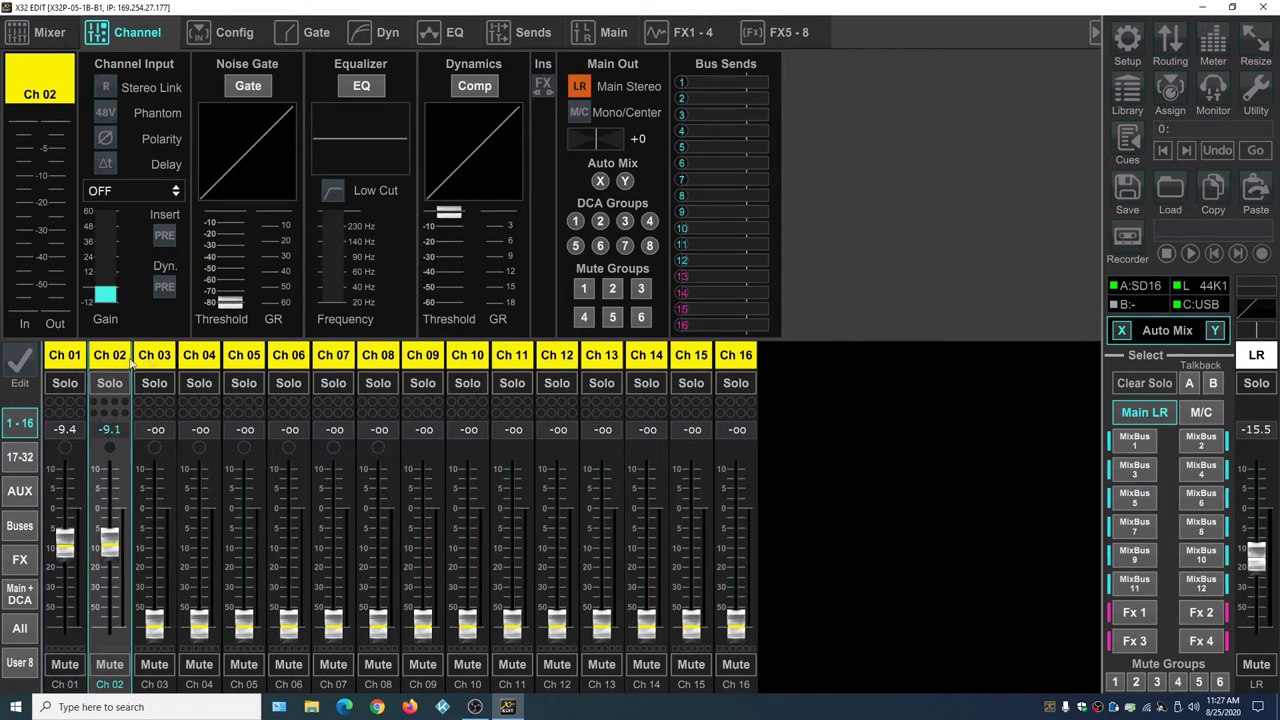
left_click(165, 358)
left_click(61, 358)
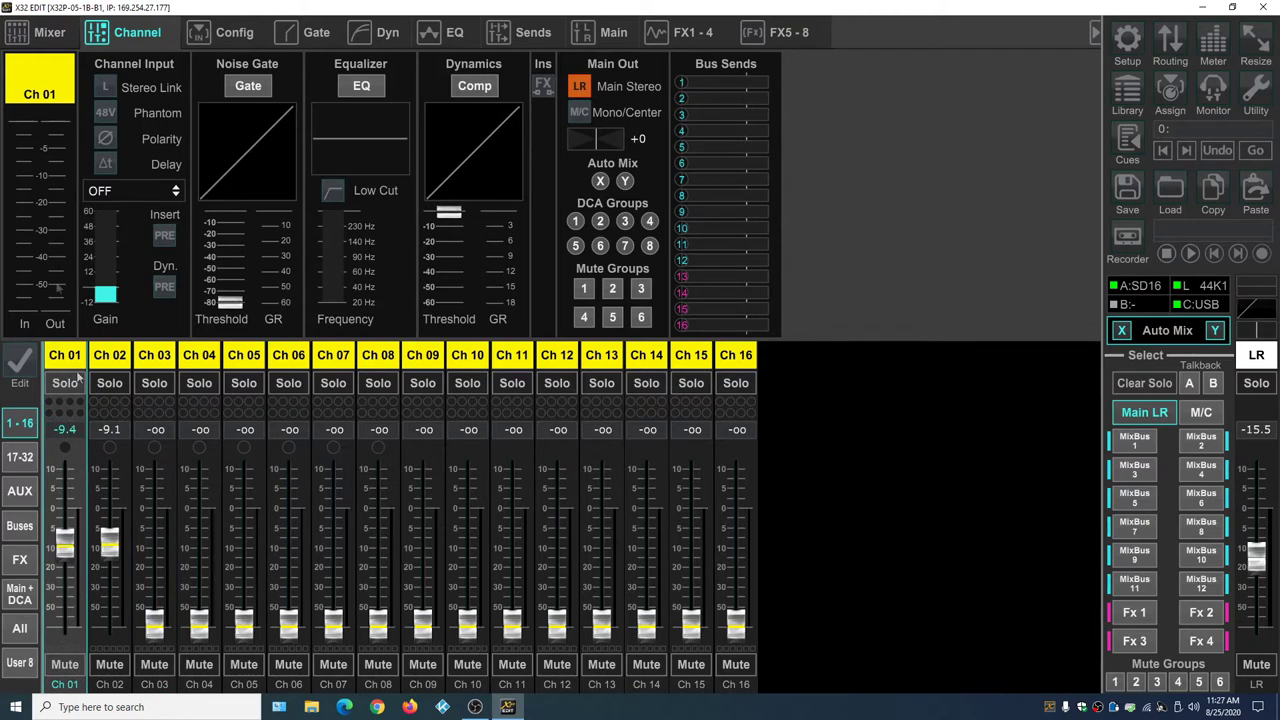
left_click(108, 88)
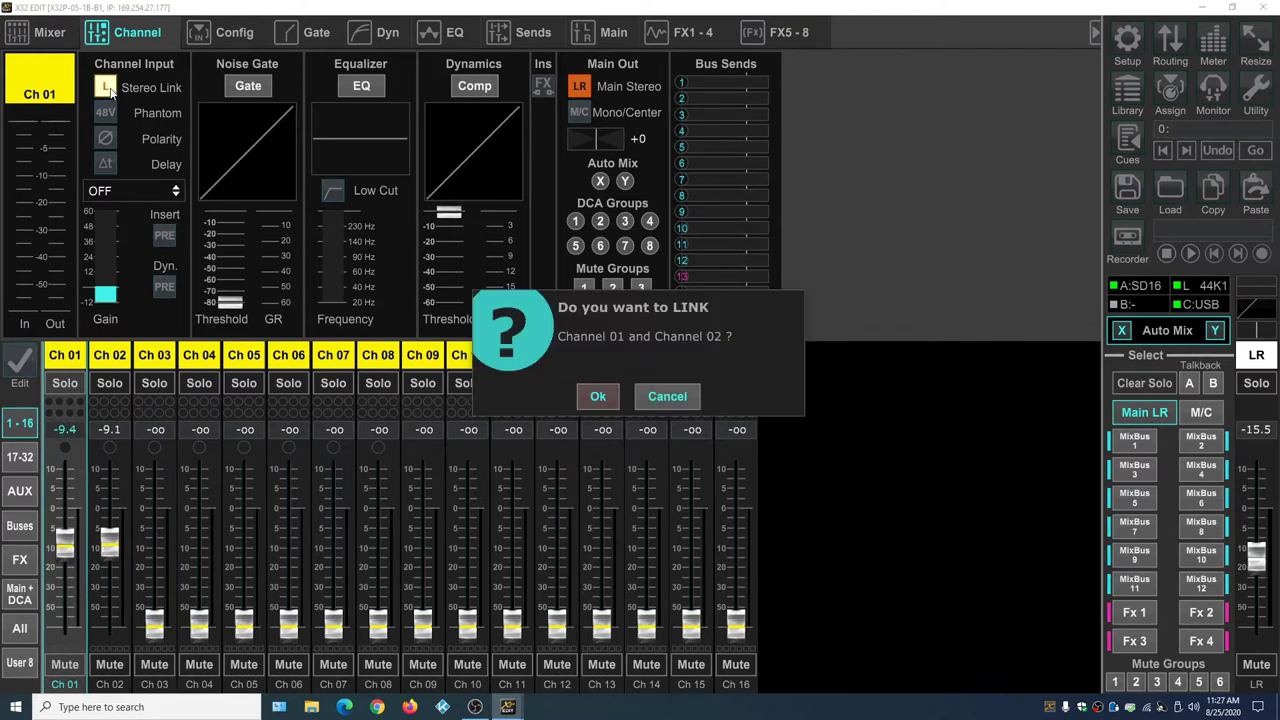
left_click(606, 402)
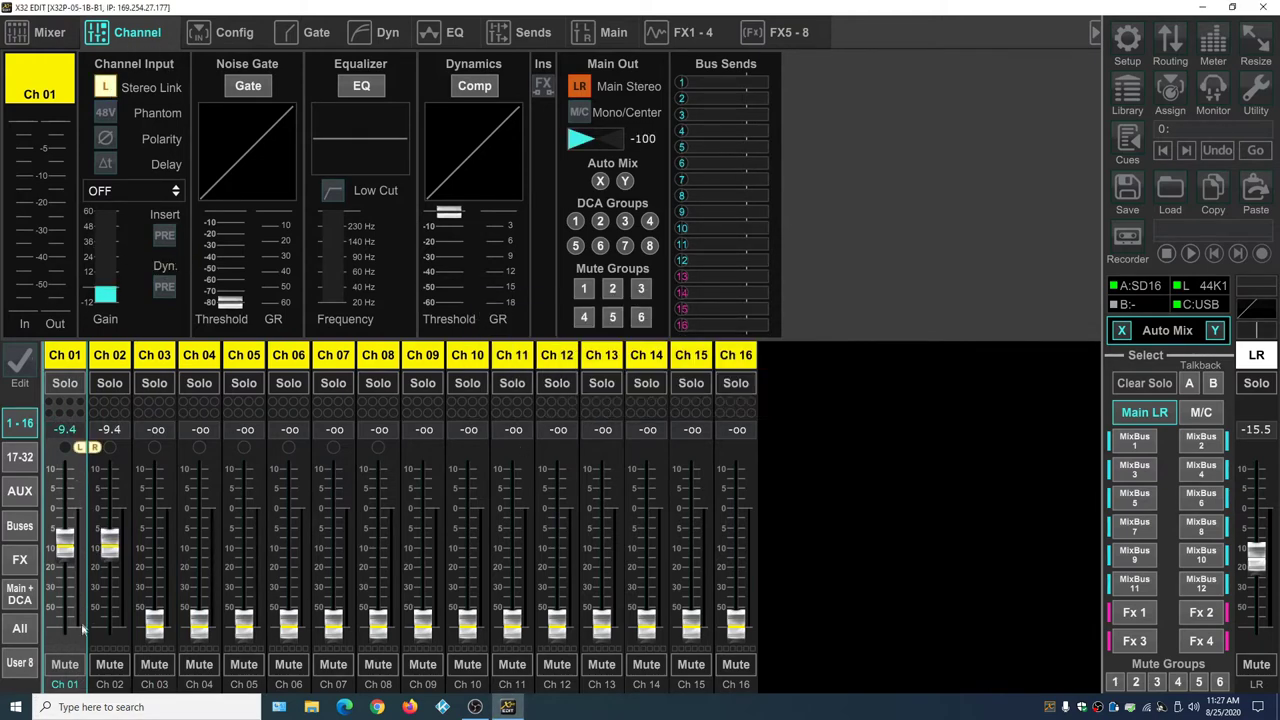
Step: Check the panning and mute of the linked Ch 01/02 pair and set their faders to about -9.1 dB
left_click_drag(66, 548, 74, 540)
mouse_move(581, 146)
left_click(118, 357)
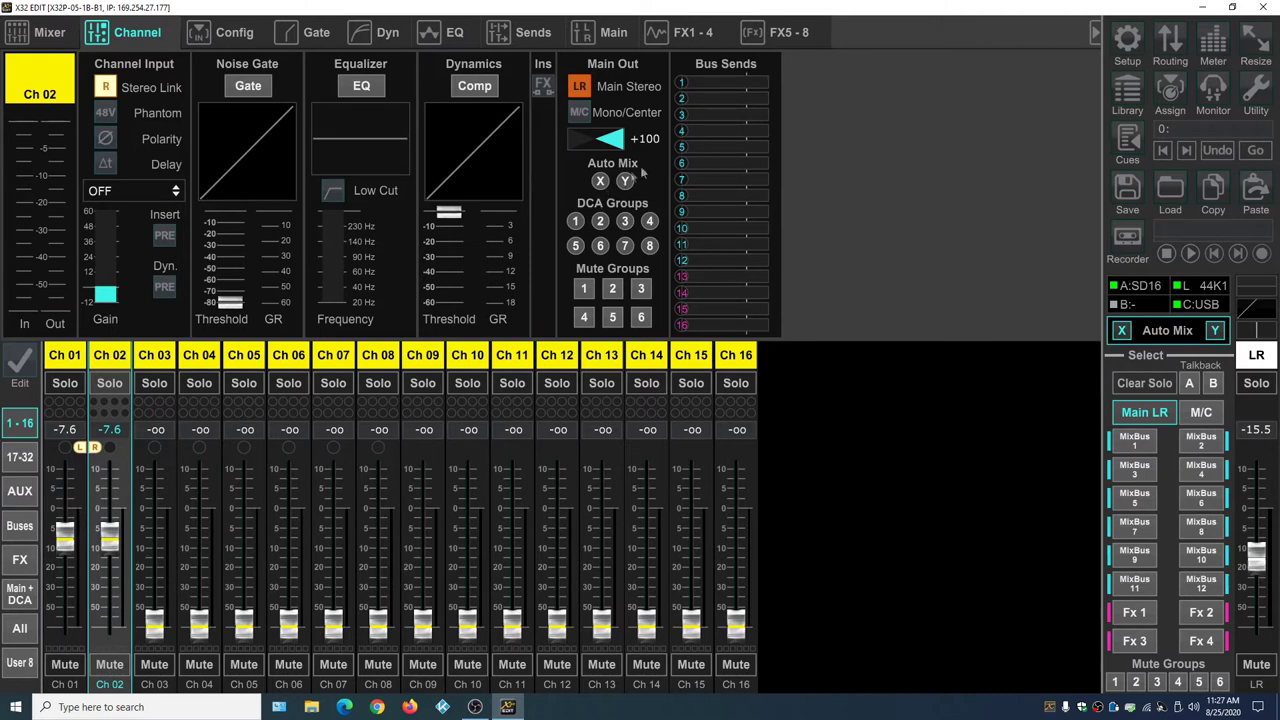
left_click(76, 360)
left_click(64, 666)
left_click(65, 667)
left_click_drag(66, 539, 65, 553)
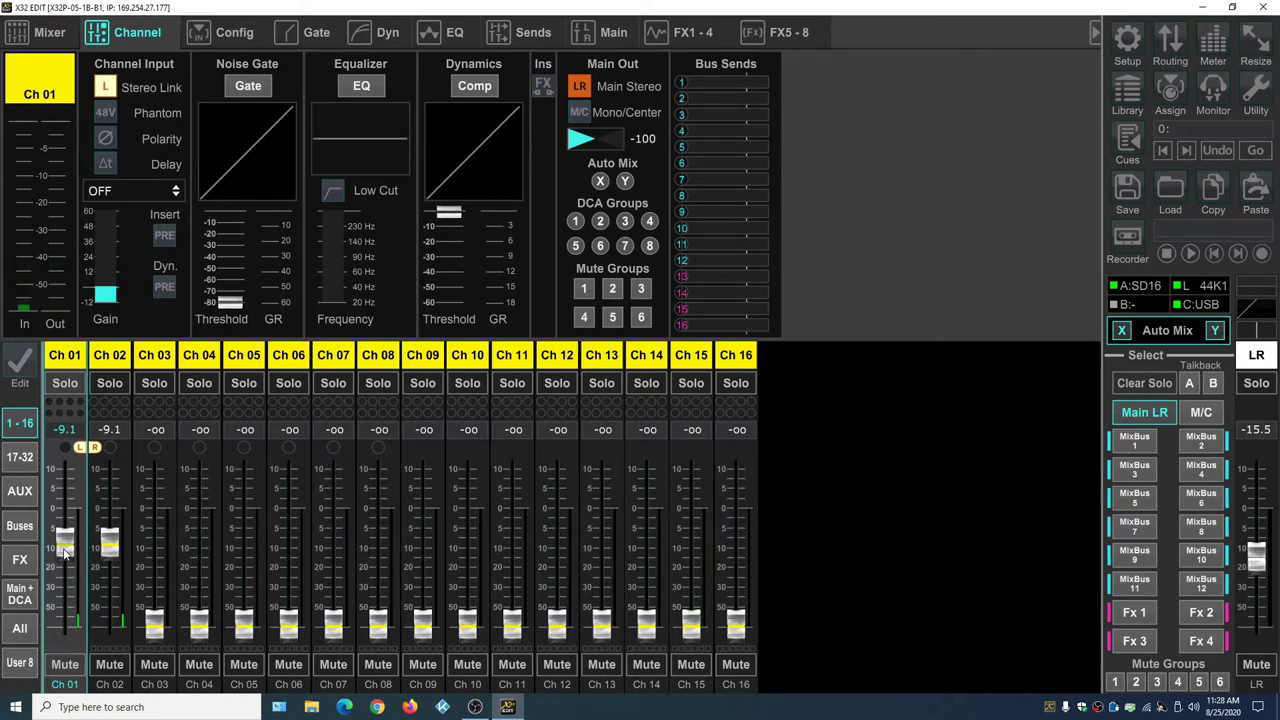
Step: Mute the linked Ch 01/02 pair and raise the Ch 15 fader to about -3.4 dB
left_click(67, 665)
scroll(690, 550, "up", 5)
scroll(690, 550, "down", 5)
left_click_drag(691, 625, 665, 392)
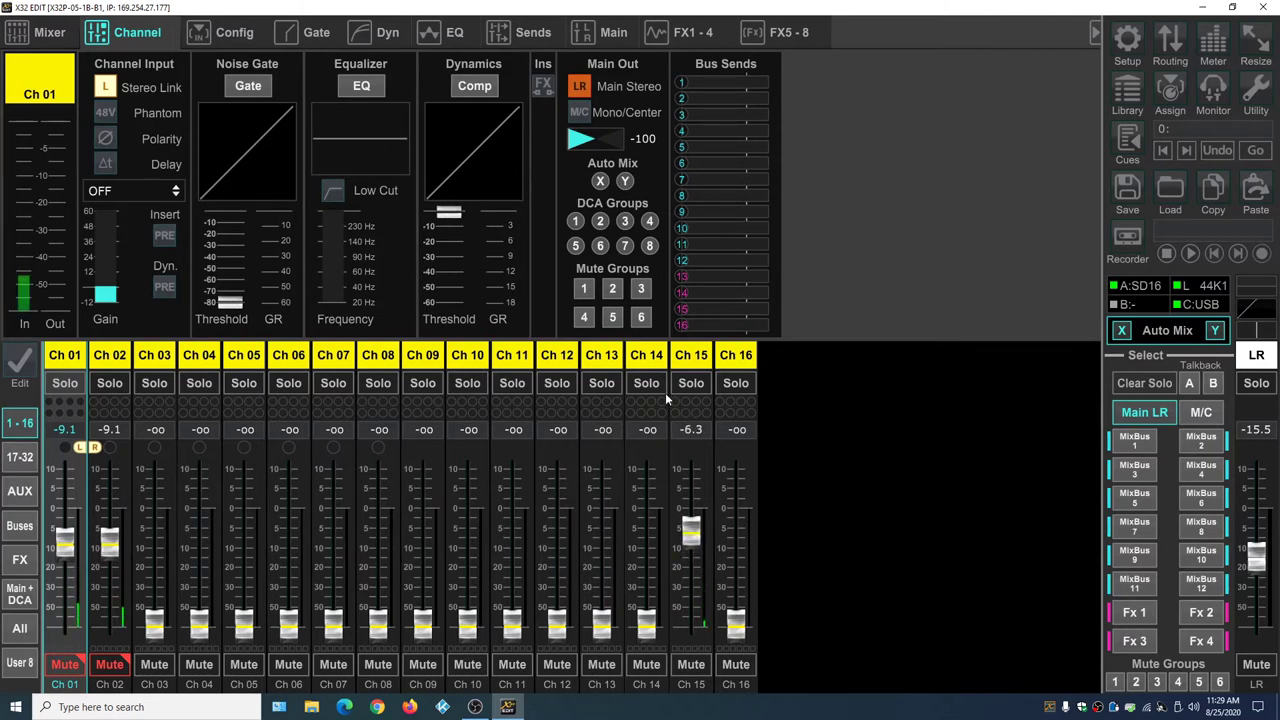
left_click_drag(690, 533, 689, 509)
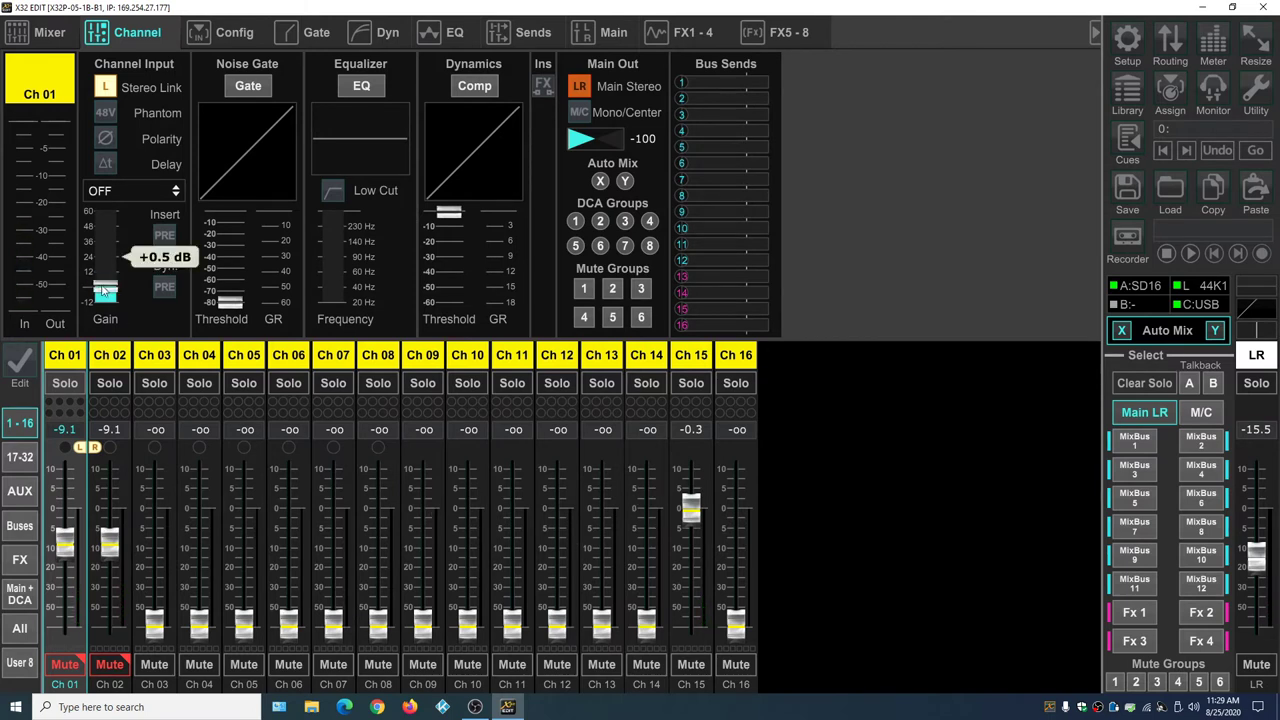
left_click_drag(691, 514, 694, 546)
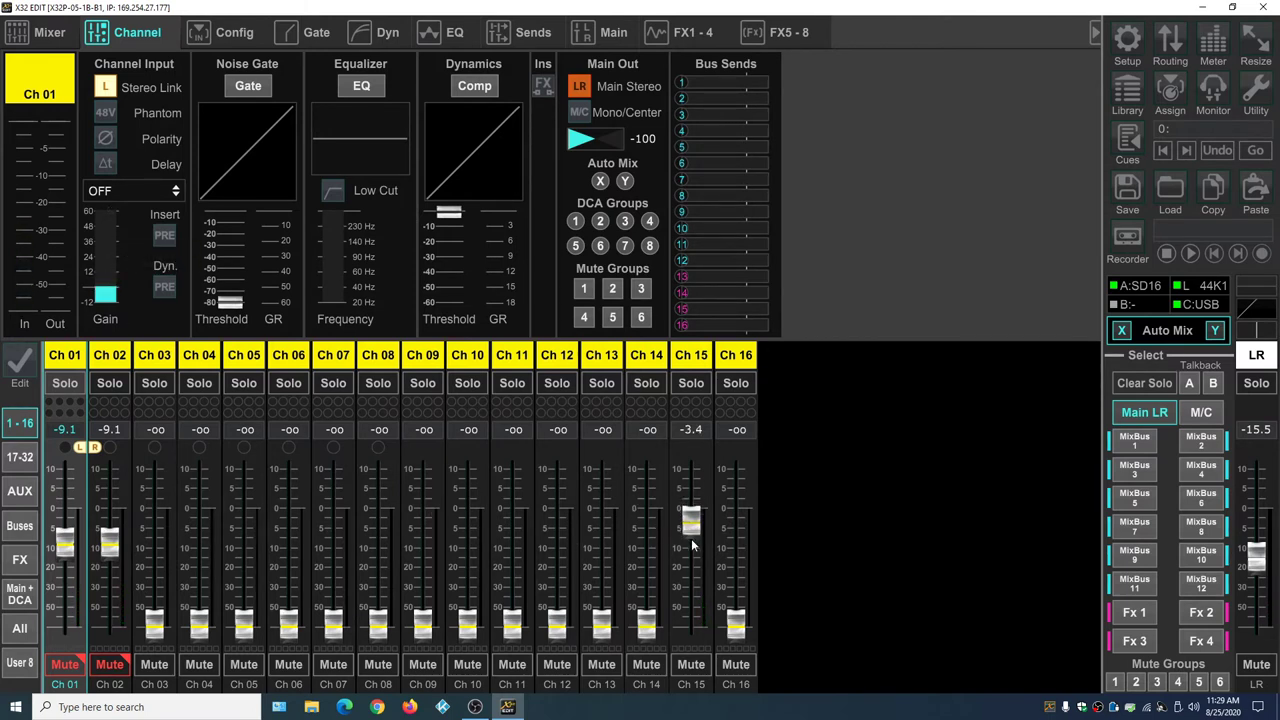
Step: Minimize X32 Edit and launch the 64-bit standalone MIDI Guitar 2 in a non-maximized window
left_click(510, 707)
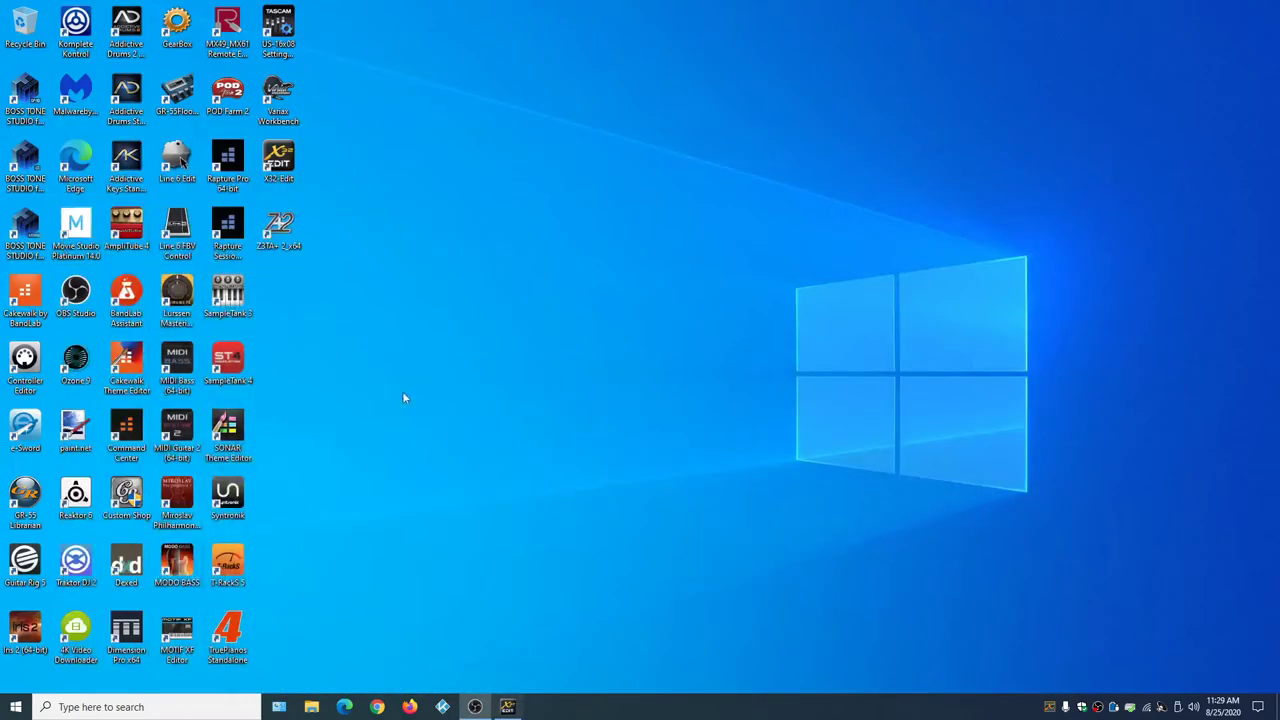
double_click(176, 430)
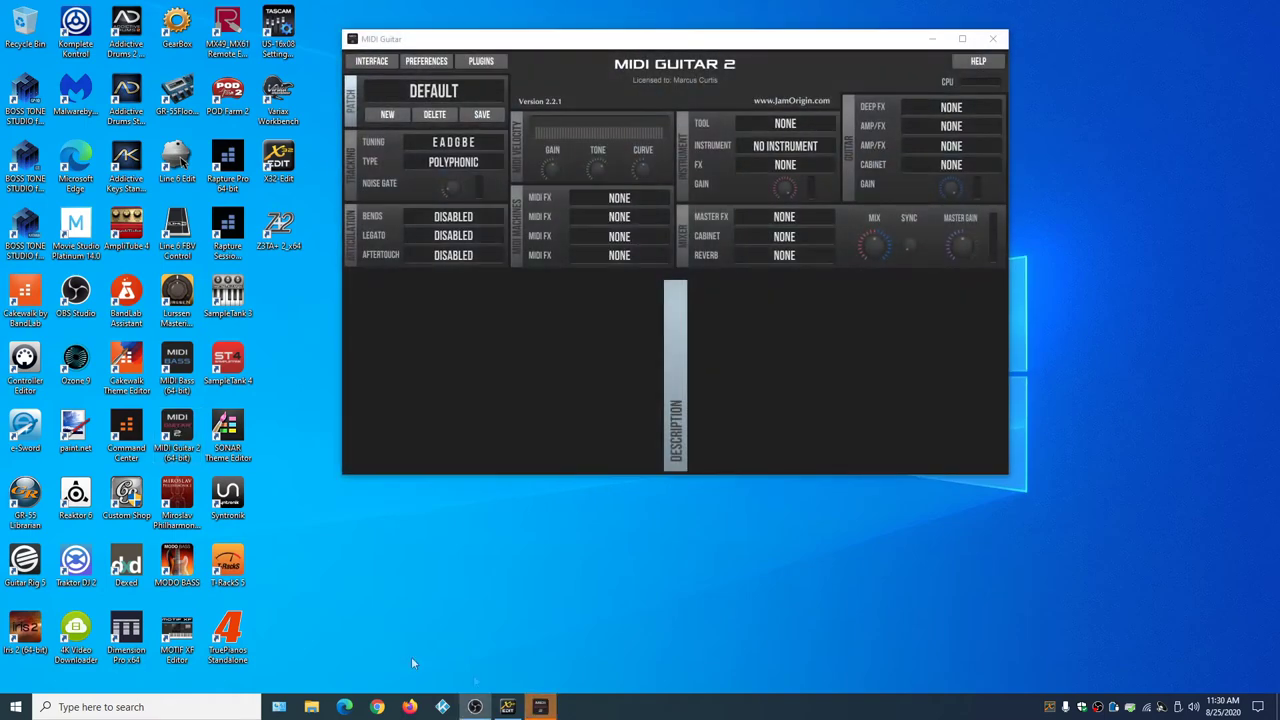
left_click(962, 38)
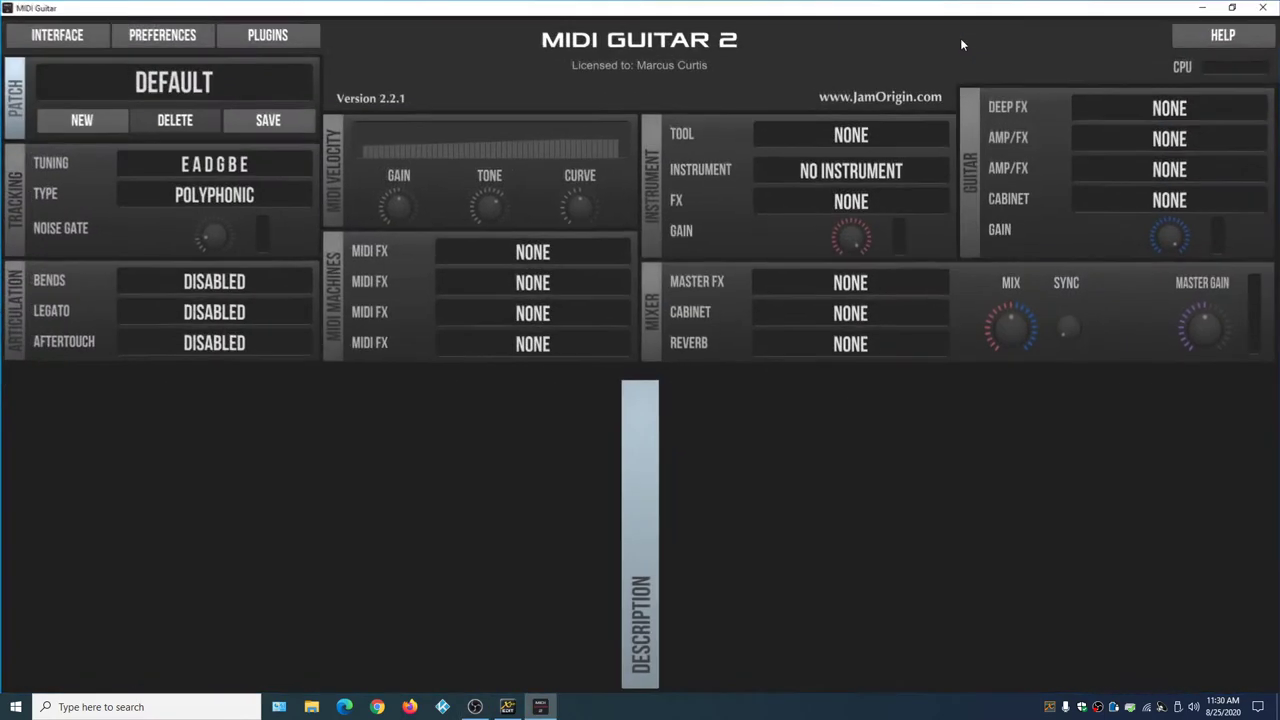
left_click(1232, 7)
Step: Enlarge the MIDI Guitar window to nearly full screen height, move it clear of the screen edge and place it in front of X32 Edit
left_click_drag(710, 51, 368, 126)
left_click_drag(665, 393, 1020, 450)
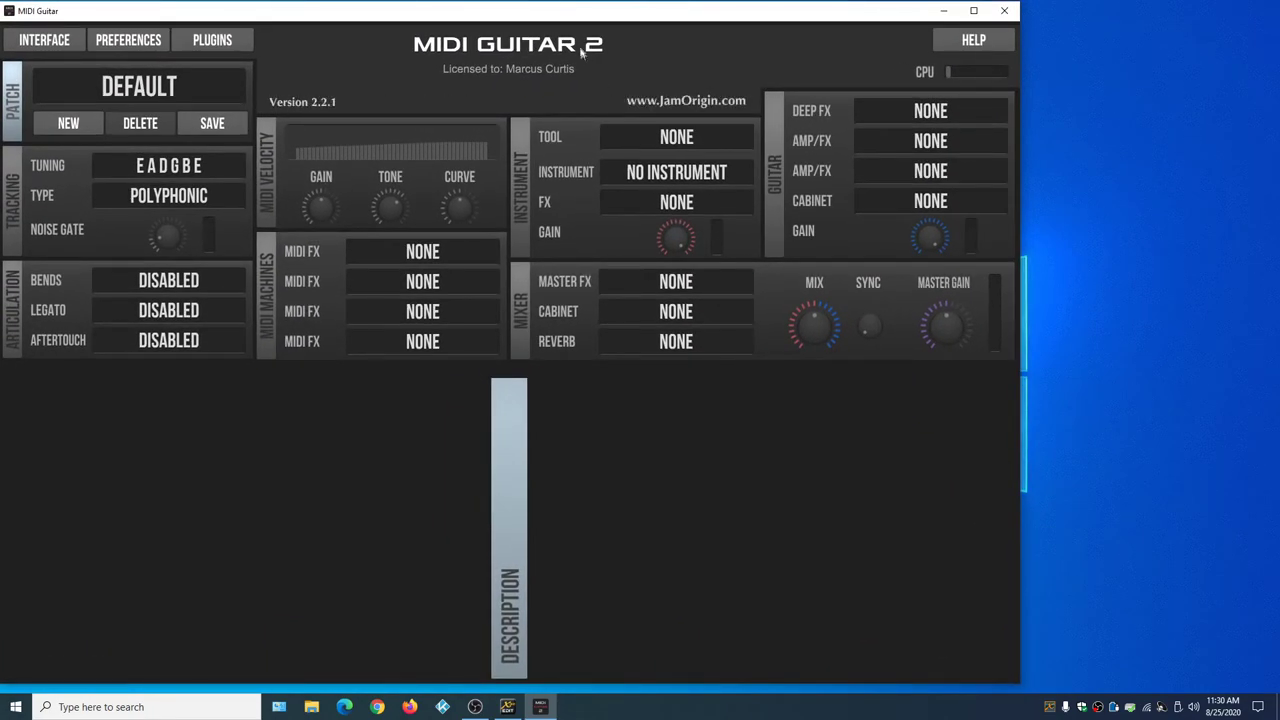
left_click_drag(580, 18, 578, 23)
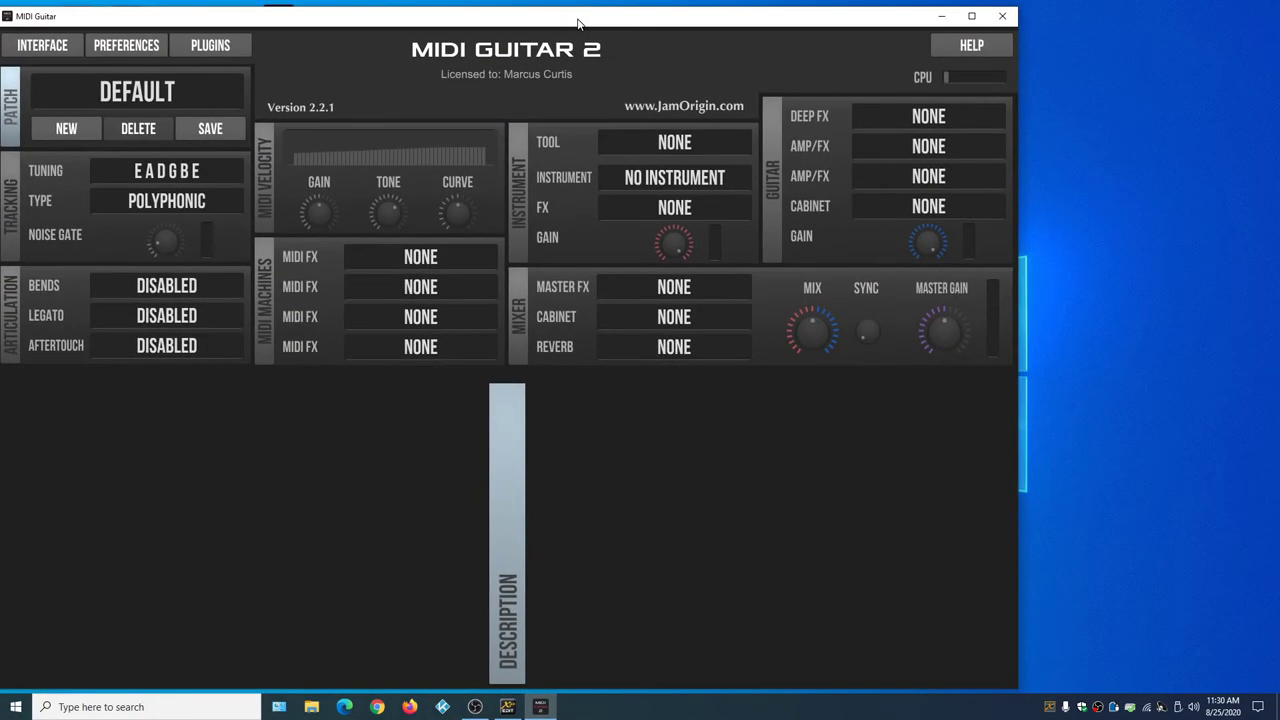
left_click_drag(1021, 533, 1031, 533)
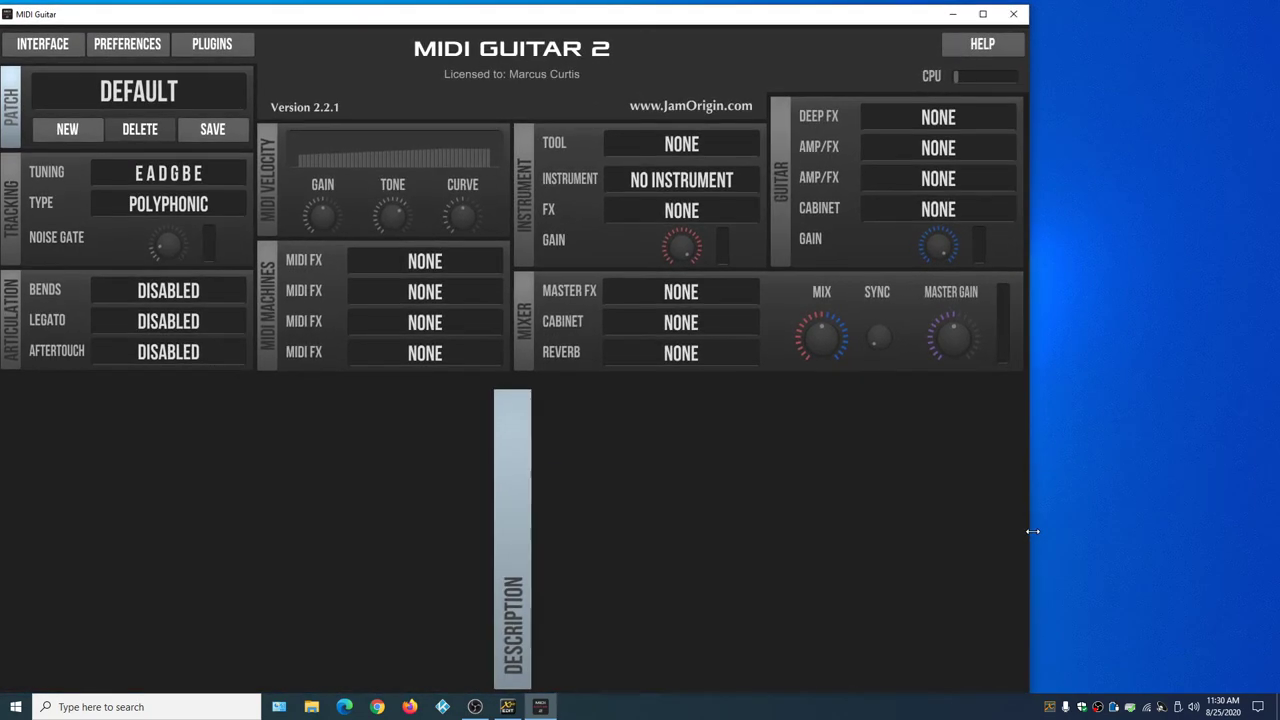
left_click_drag(567, 17, 711, 14)
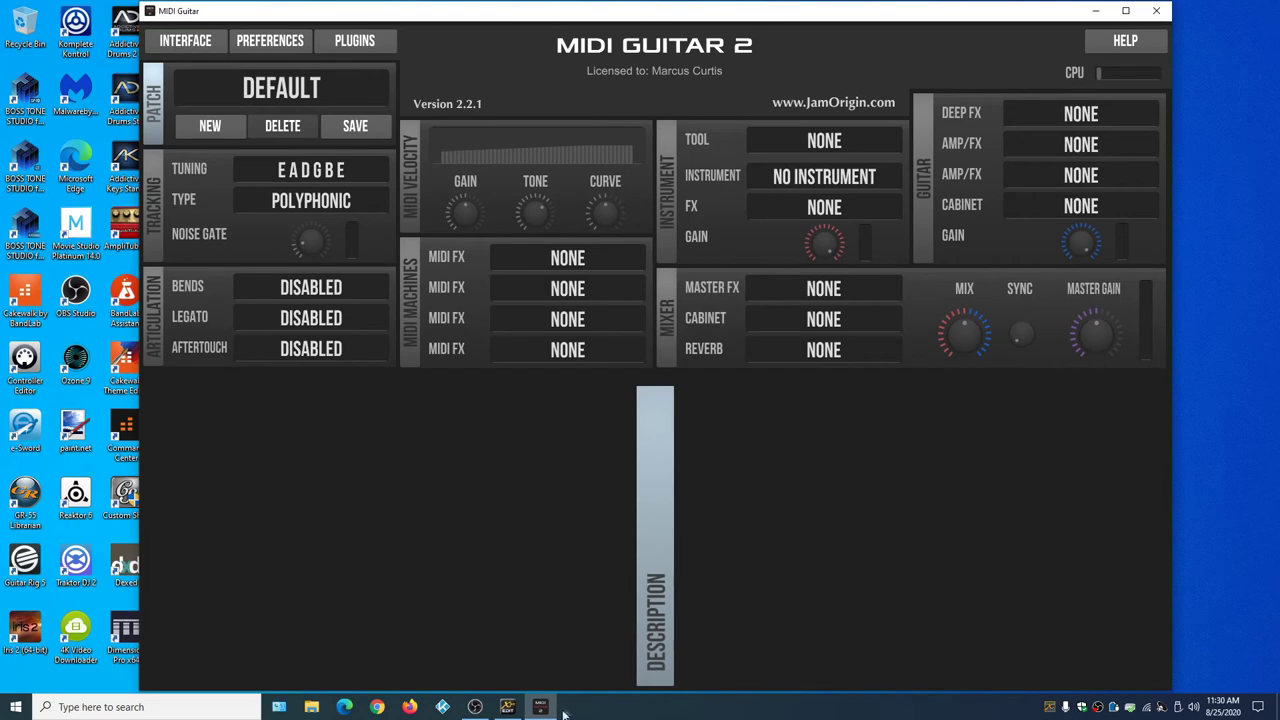
left_click(510, 707)
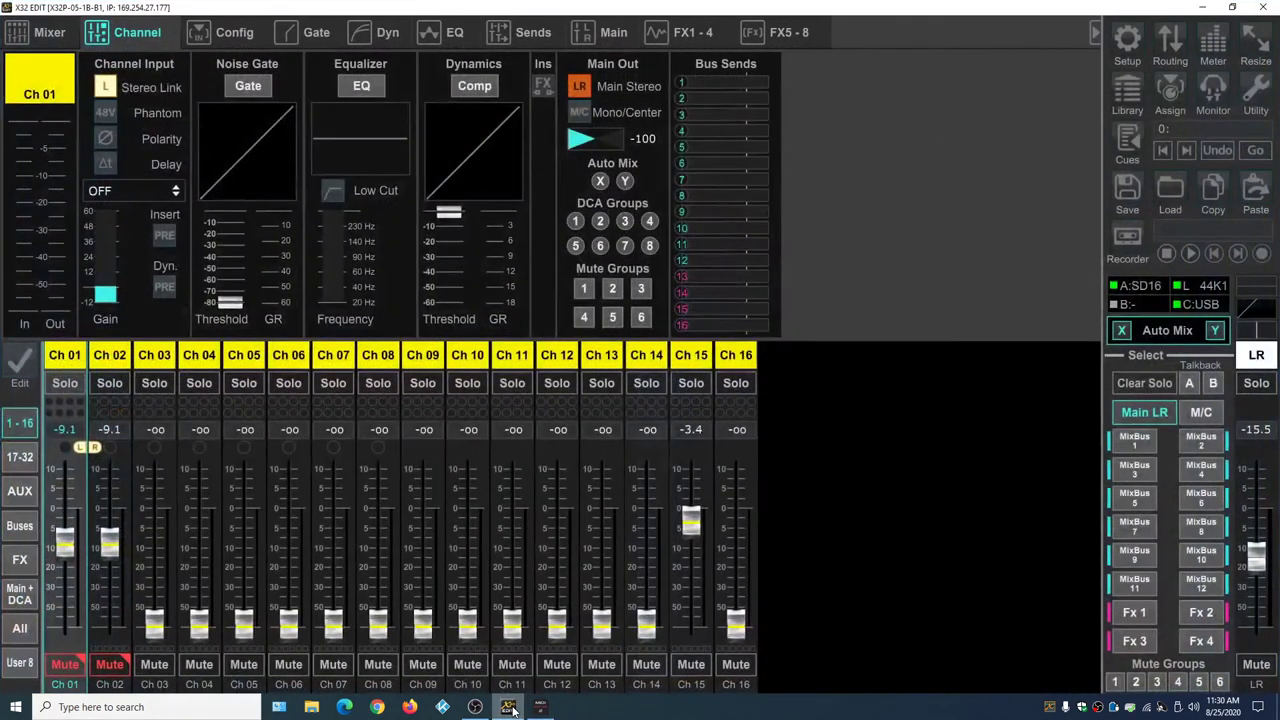
left_click(541, 708)
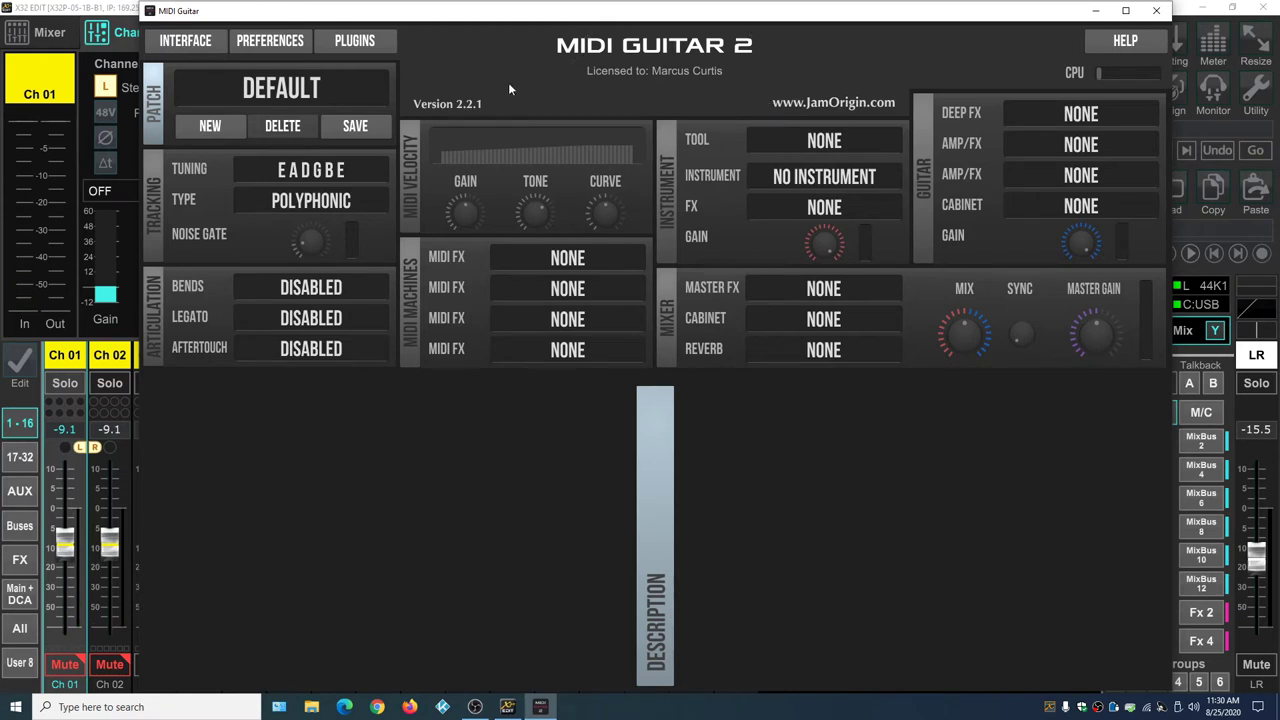
Step: Show the interface settings in MIDI Guitar and set the audio device to X-USB ASIO Driver
left_click(196, 44)
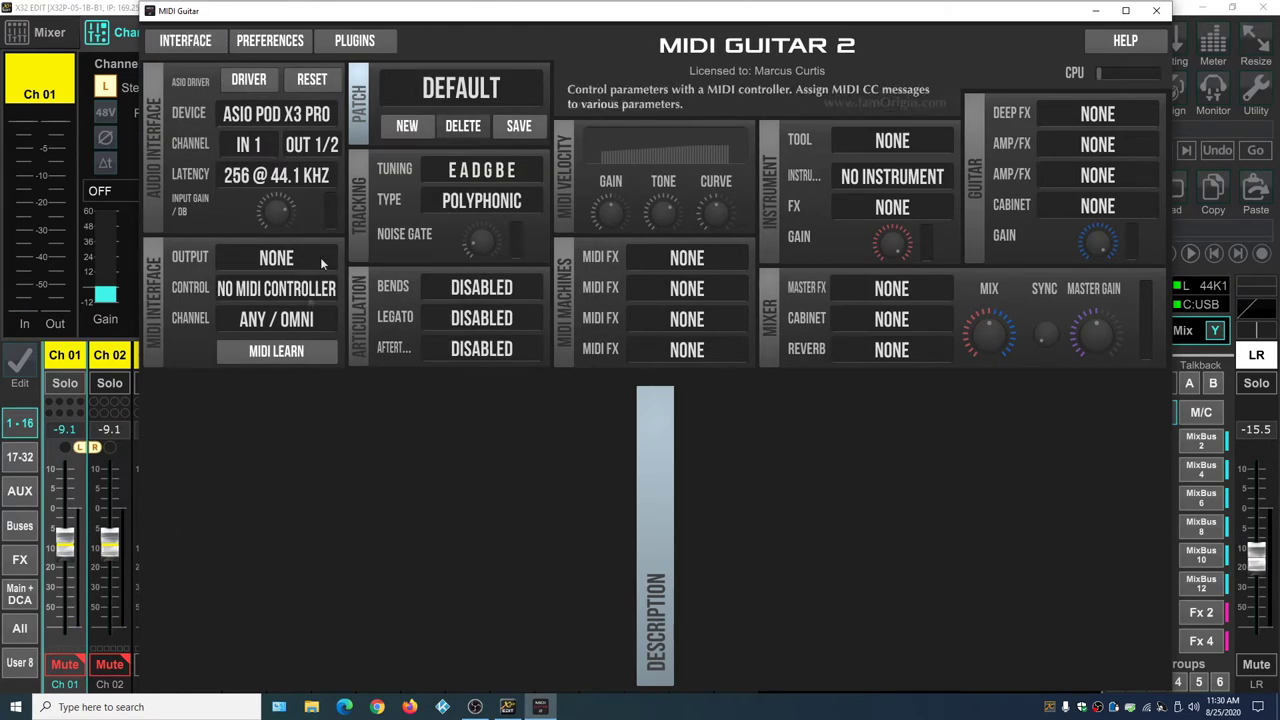
left_click(278, 113)
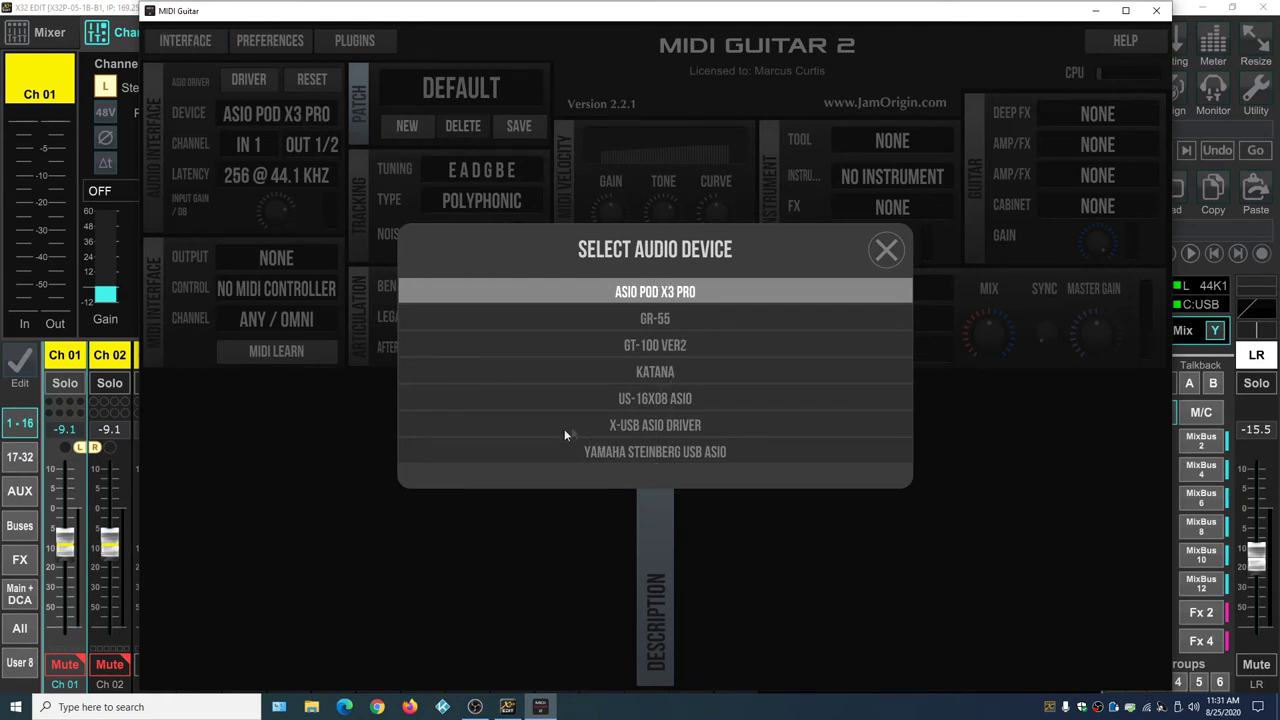
left_click(656, 424)
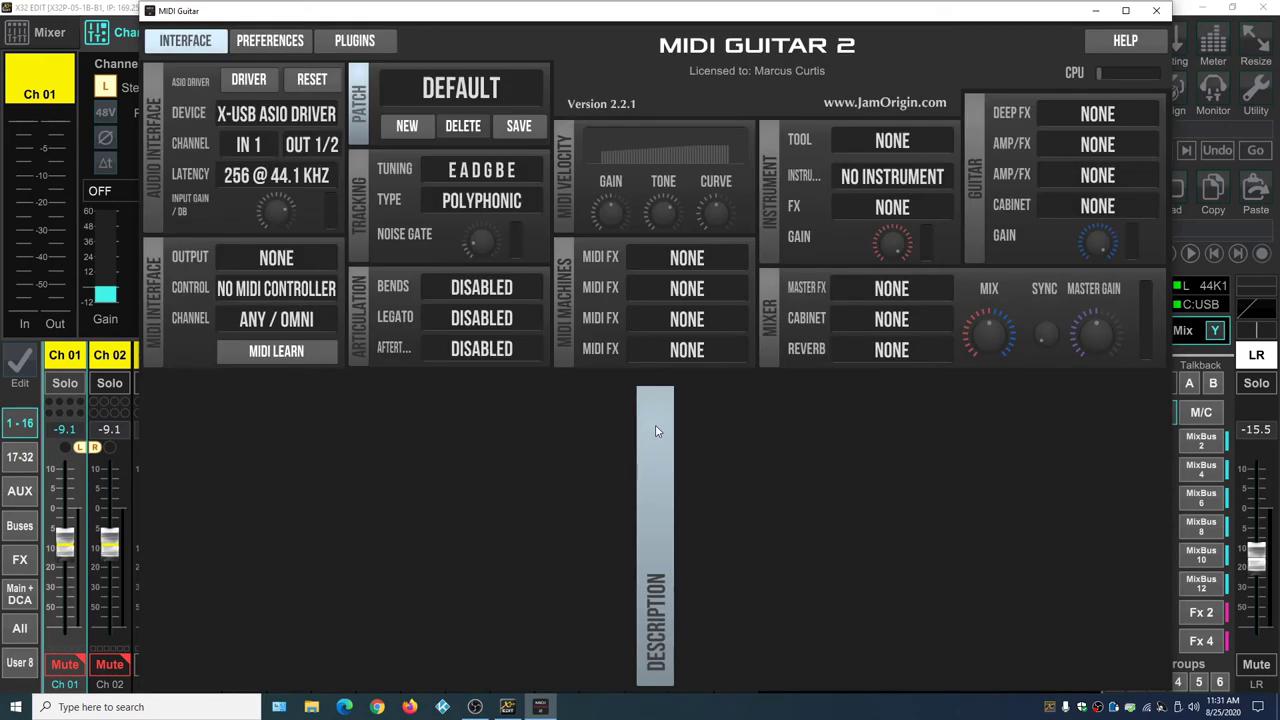
Step: Set the audio input channel to IN 15 and open the output channel selection
left_click(250, 146)
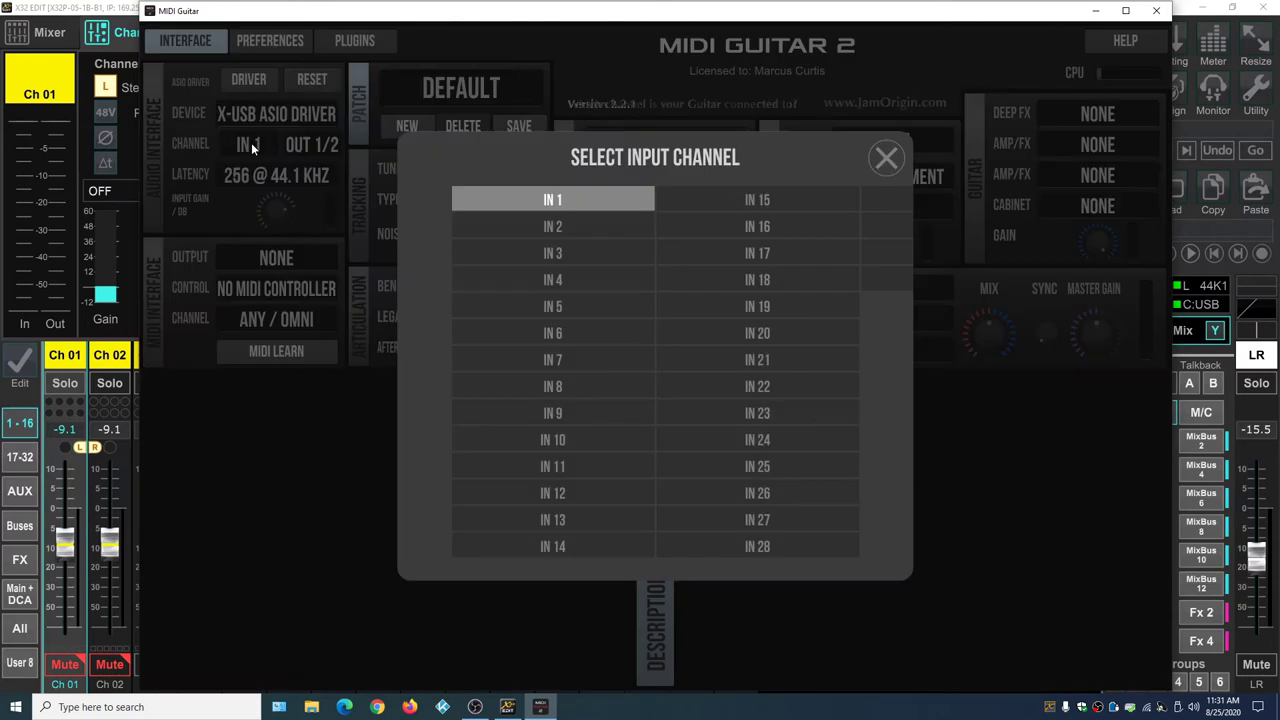
left_click(768, 200)
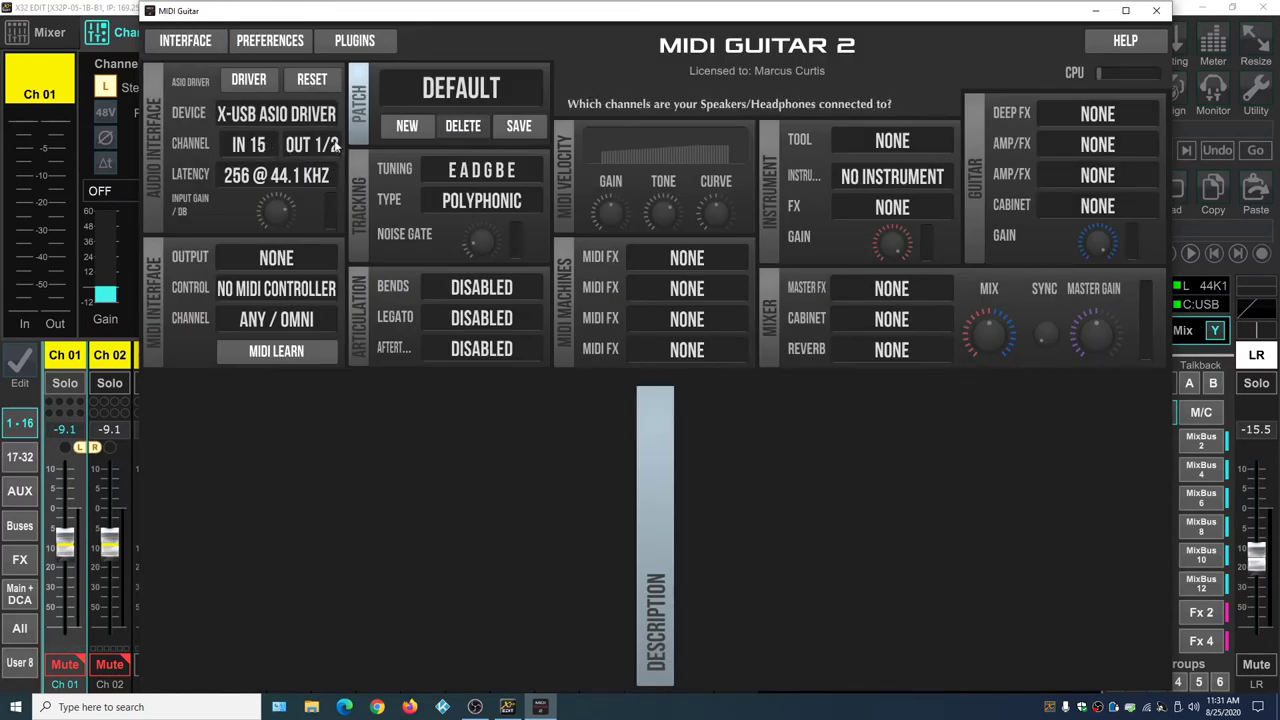
left_click(316, 146)
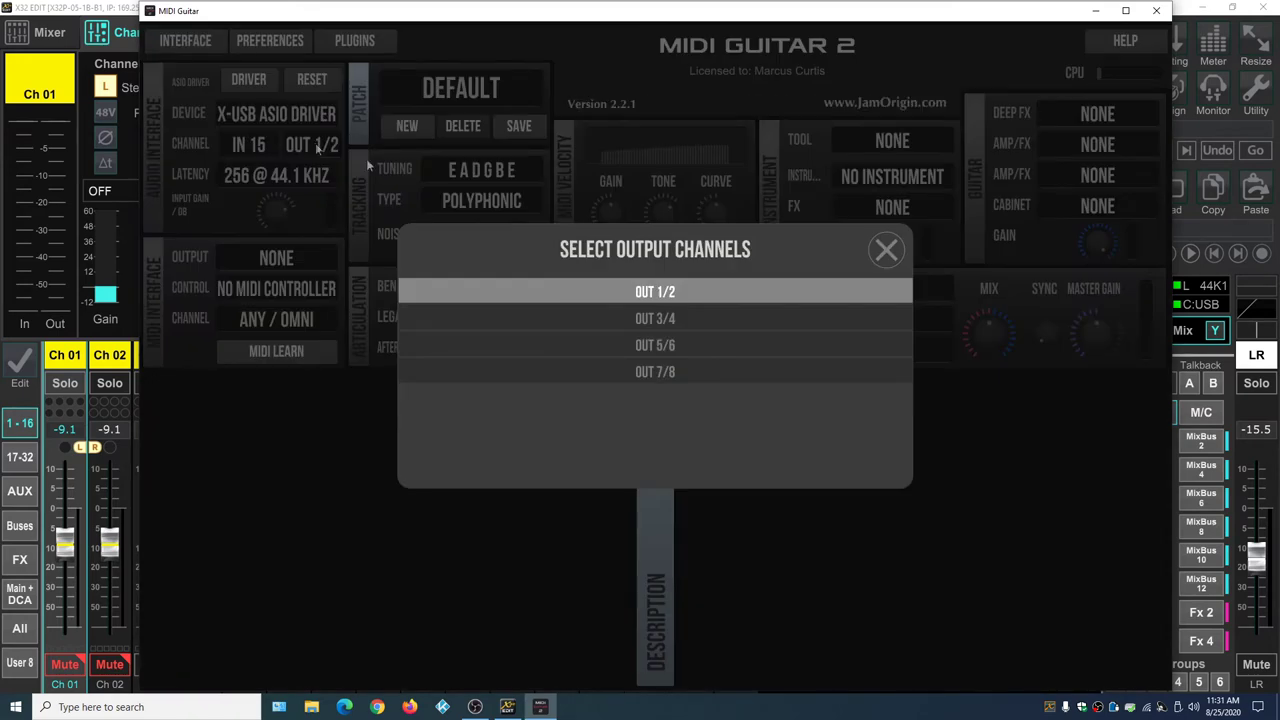